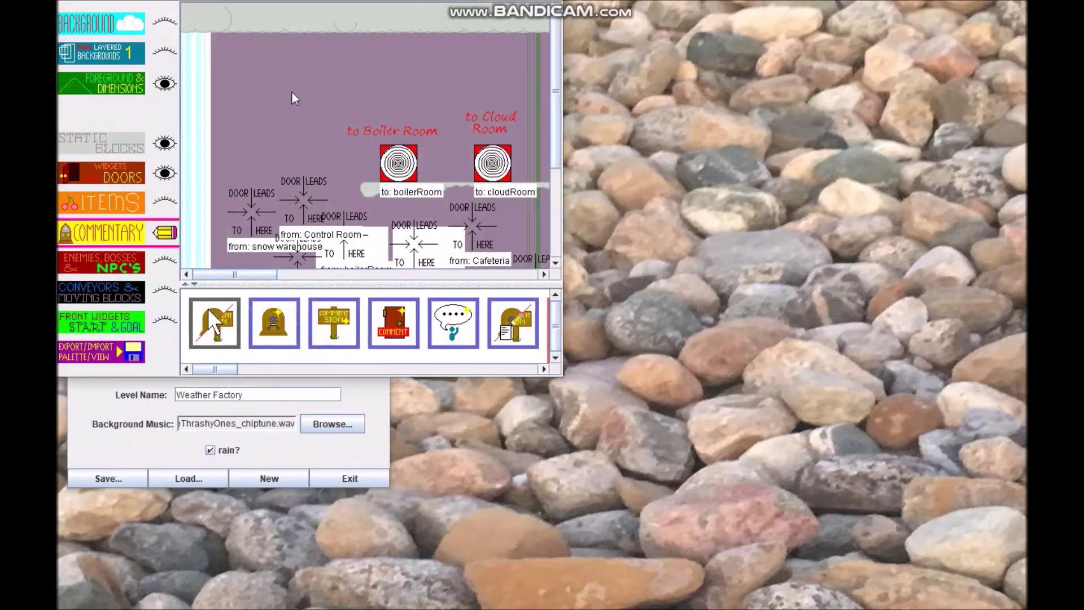
- Switch the lobby room to the Enemies, Bosses & NPC's layer and enlarge the palette area to show the custom blue spear enemy
left_click_drag(111, 1, 216, 76)
left_click(212, 345)
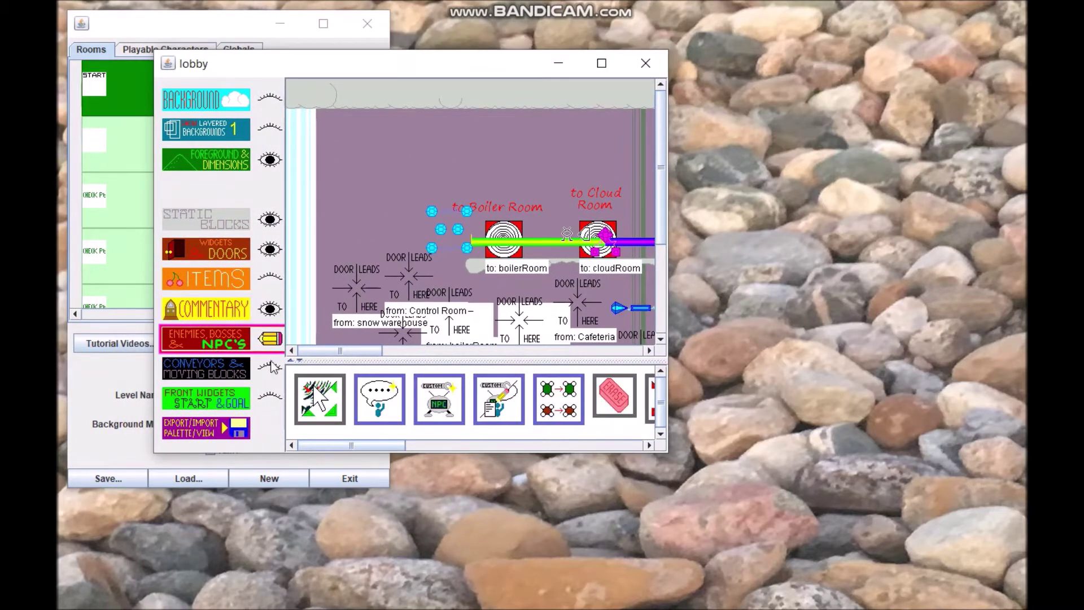
left_click_drag(351, 446, 605, 425)
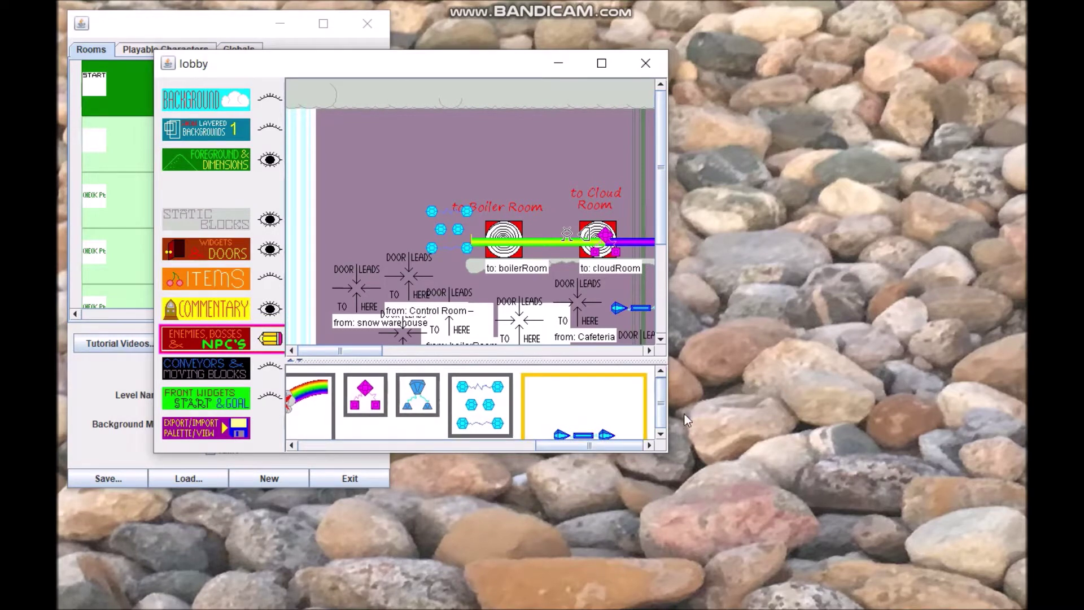
mouse_move(607, 448)
left_mouse_down()
mouse_move(571, 449)
mouse_move(609, 449)
left_mouse_up()
left_click_drag(520, 452, 520, 468)
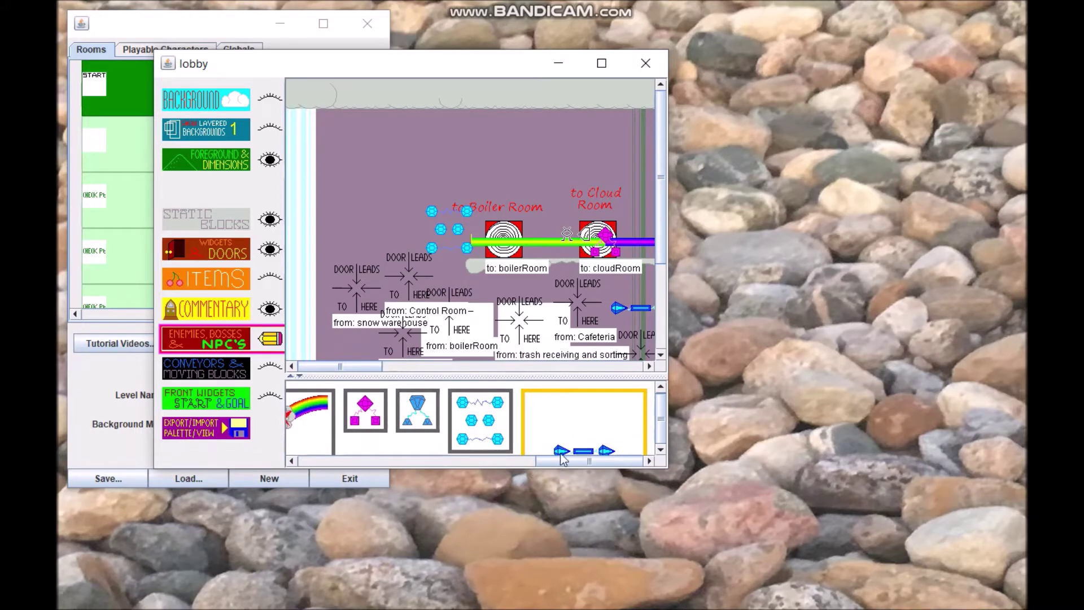
left_click_drag(555, 378, 556, 337)
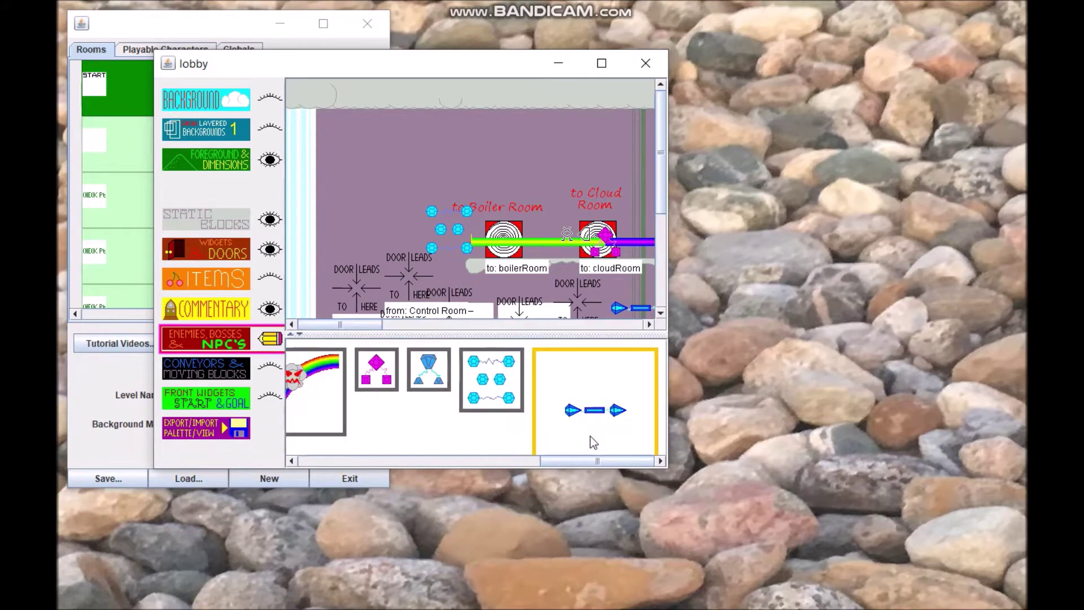
- Open the existing custom blue spear NPC for editing and open its stabALot behavior
left_click_drag(625, 462, 504, 467)
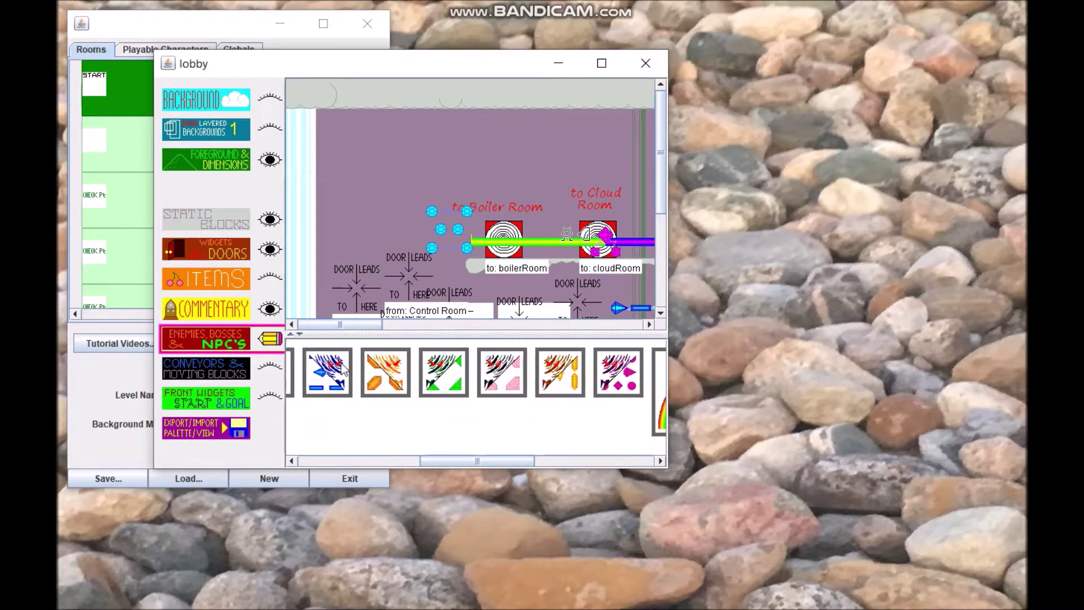
left_click_drag(521, 463, 395, 446)
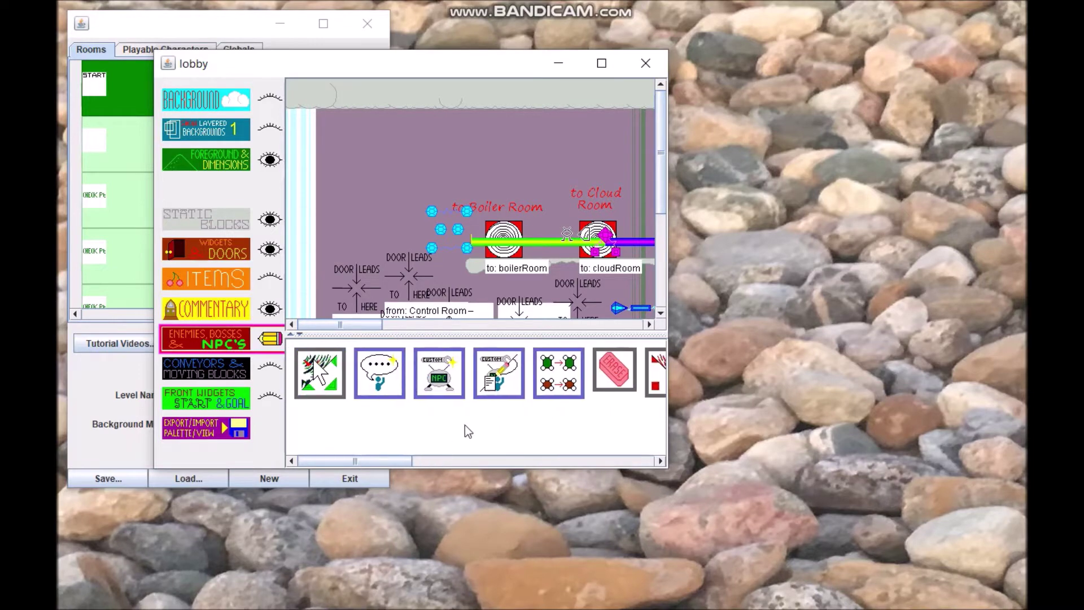
left_click(491, 390)
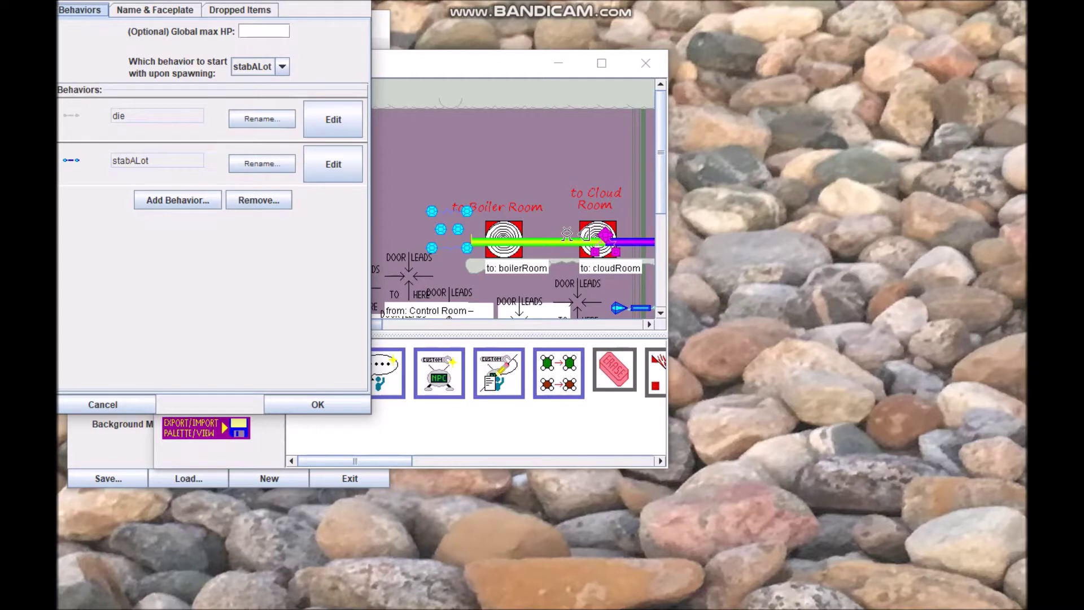
left_click_drag(93, 1, 226, 156)
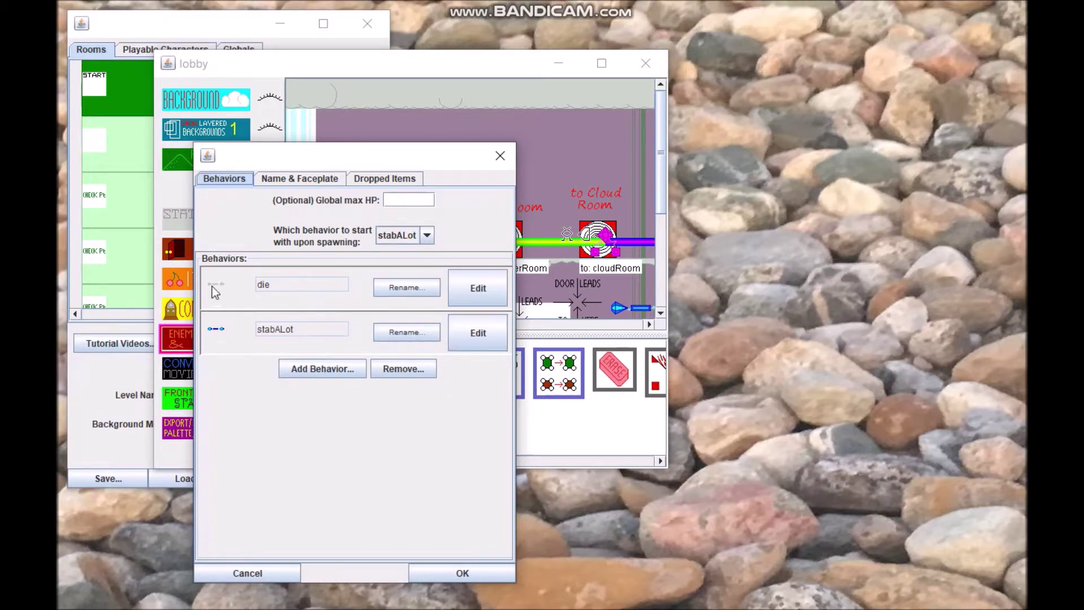
left_click(483, 339)
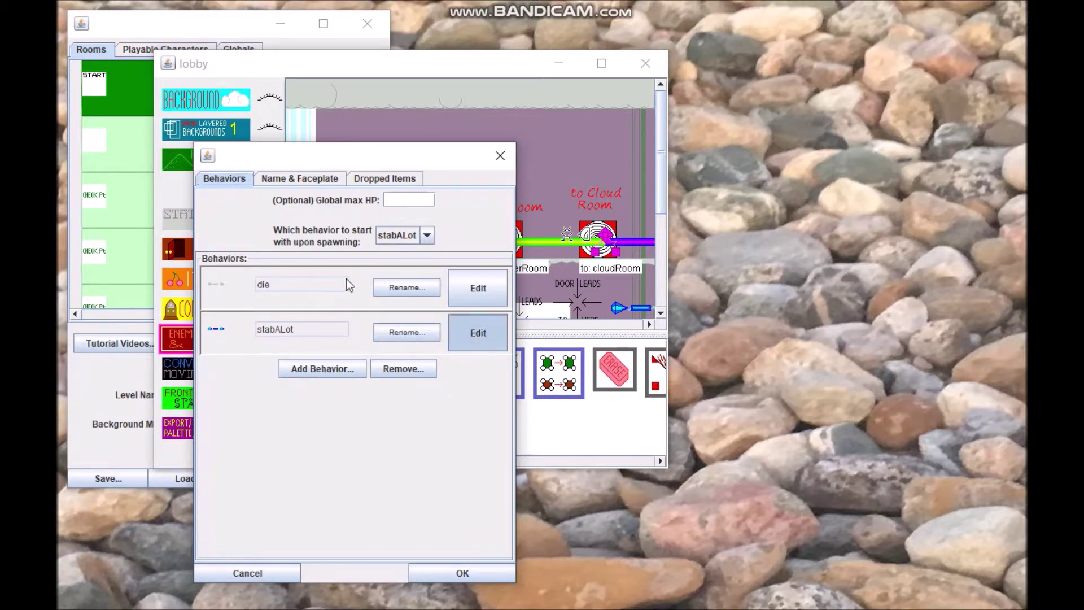
left_click(460, 337)
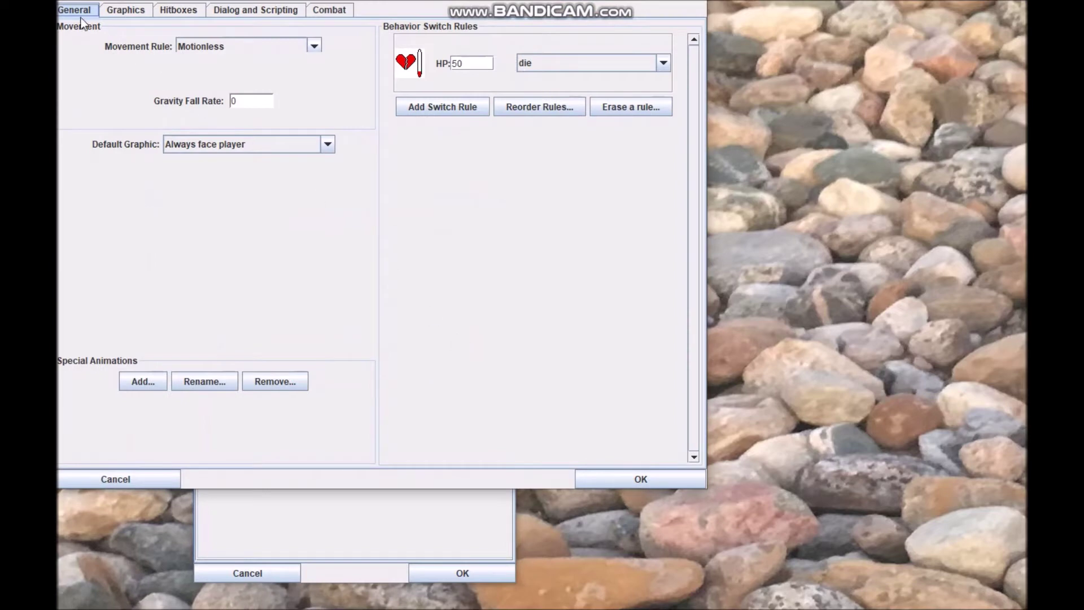
left_click_drag(61, 1, 167, 103)
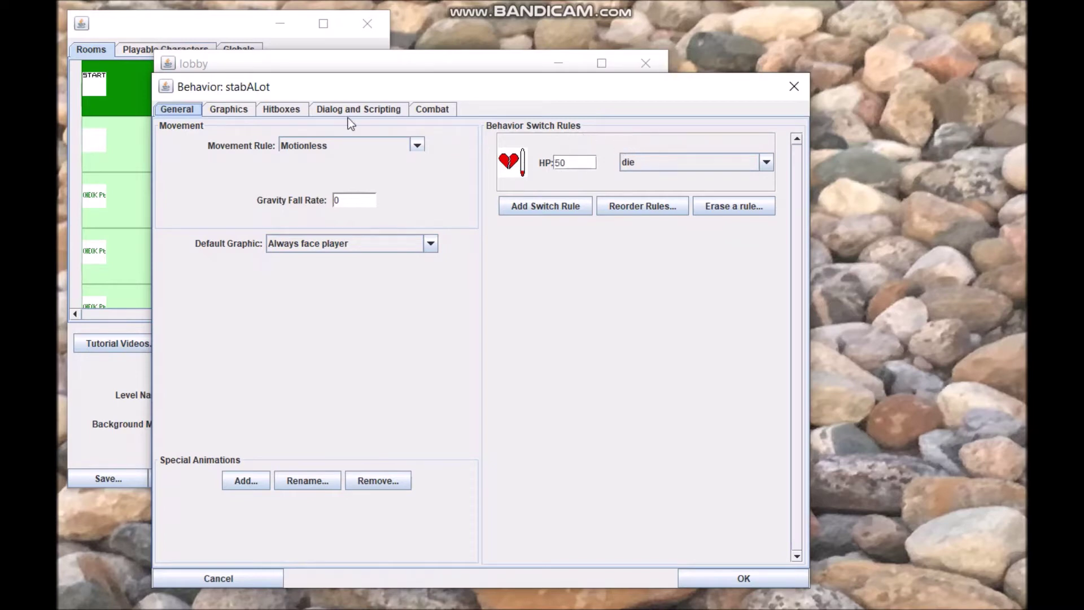
- Examine the five east-facing frames of the stabALot behavior's main animation
left_click(240, 111)
left_click(348, 362)
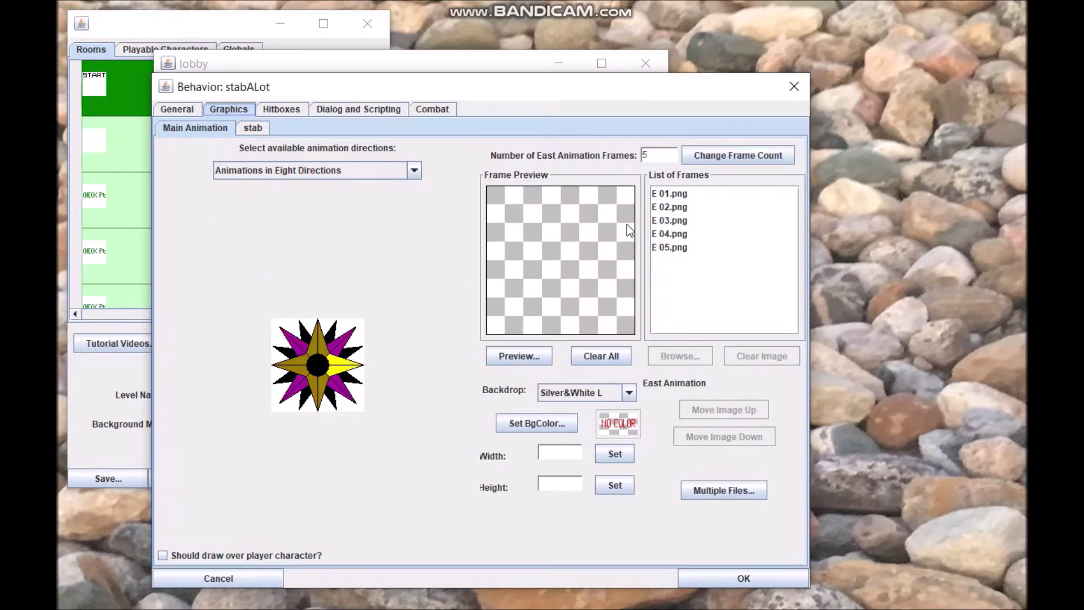
left_click_drag(684, 197, 678, 248)
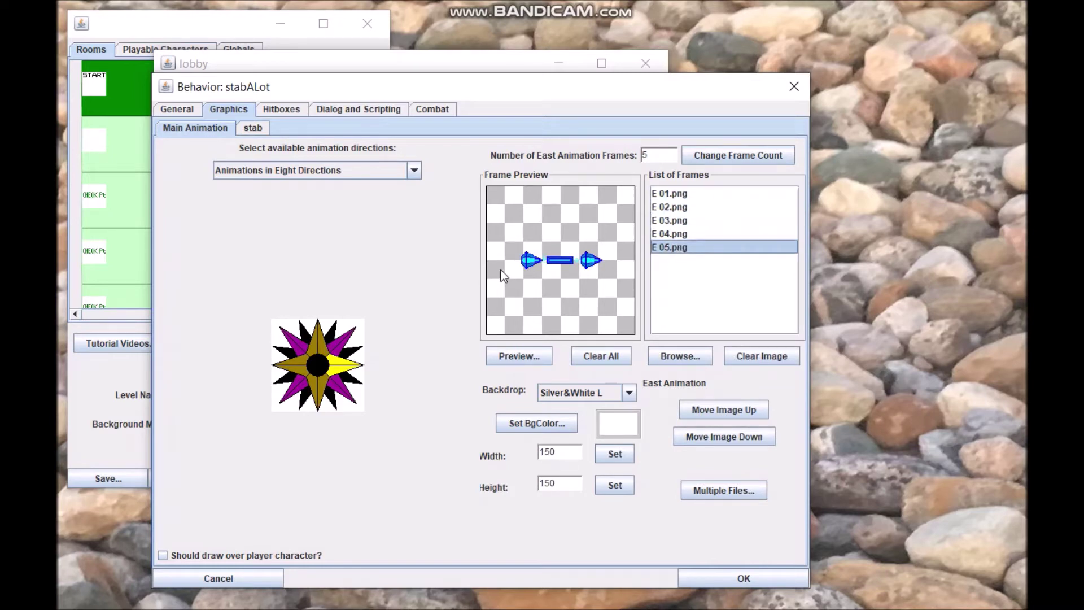
- Preview the northeast direction of the stab animation
left_click(255, 130)
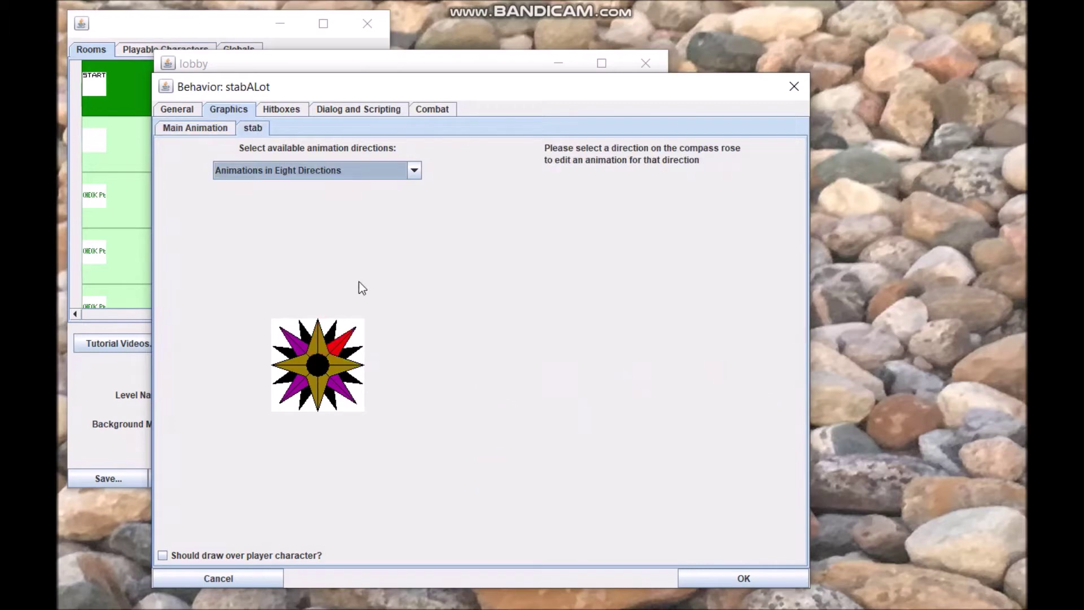
left_click(354, 347)
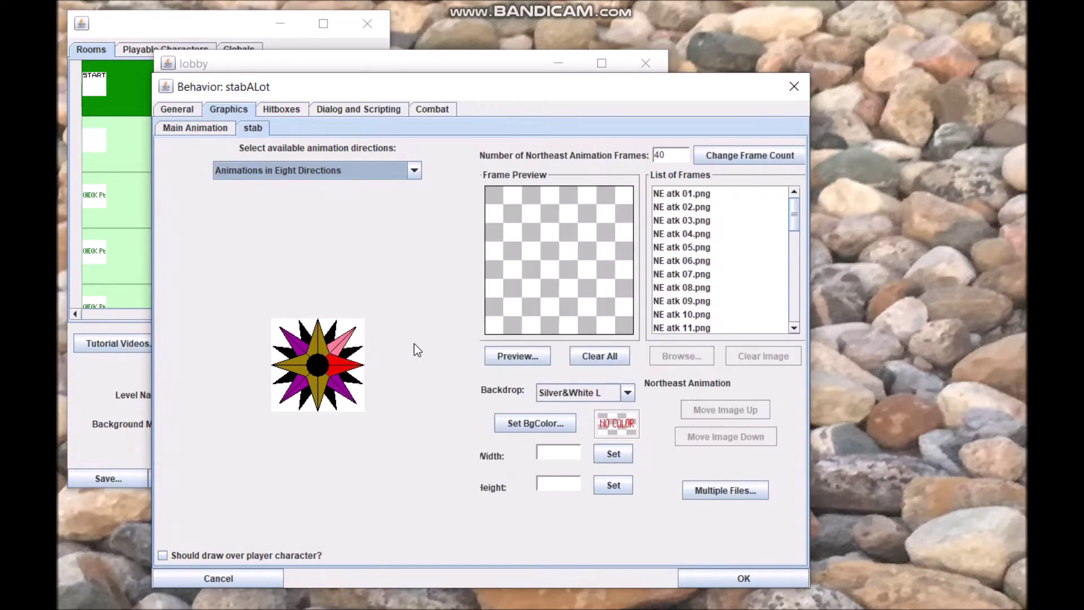
left_click(510, 357)
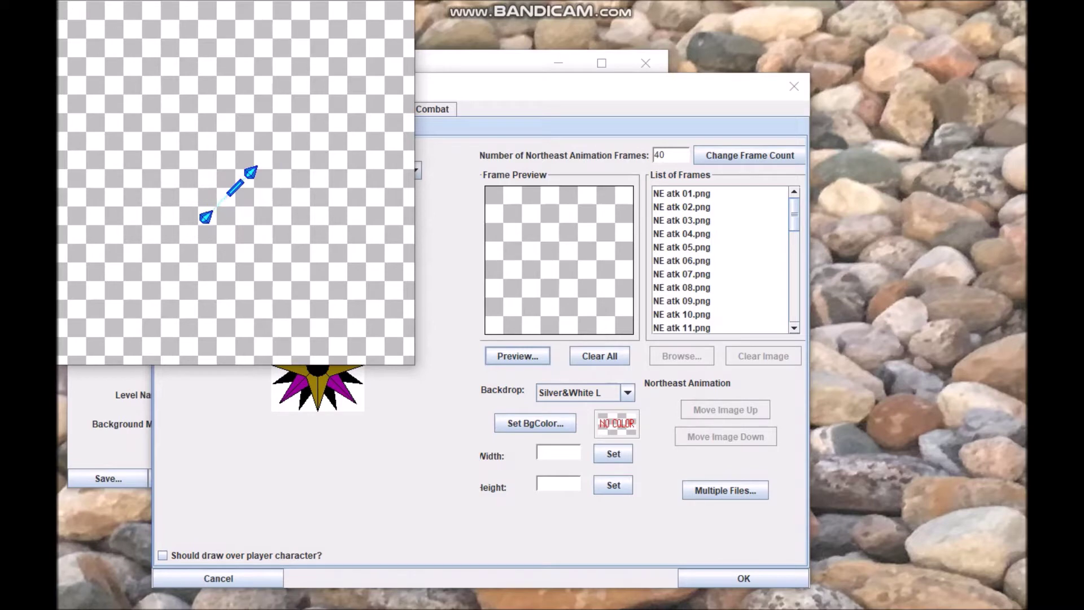
left_click_drag(50, 0, 77, 78)
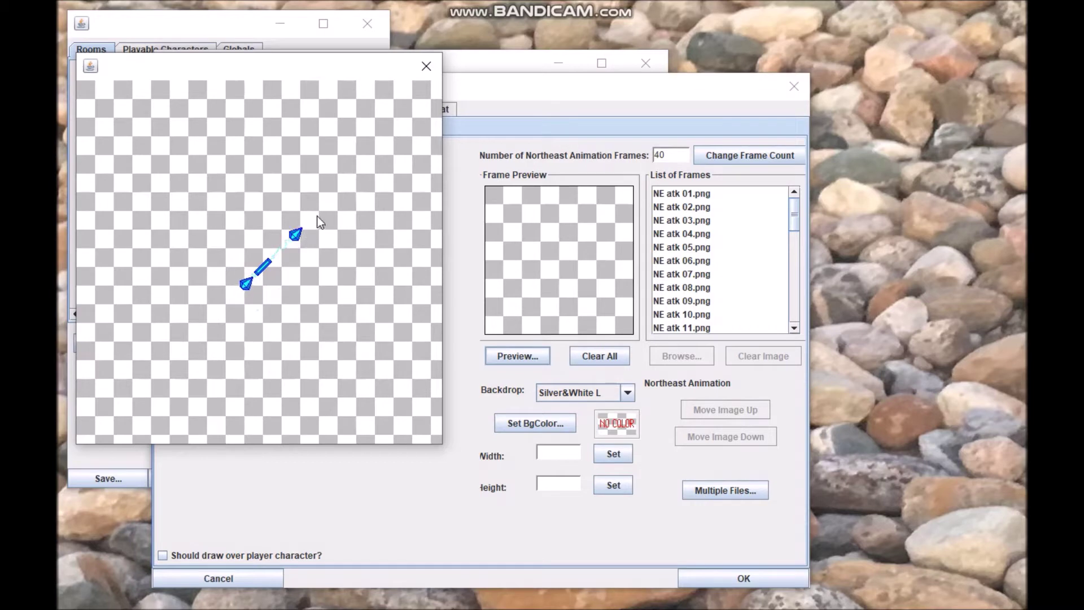
left_click(425, 65)
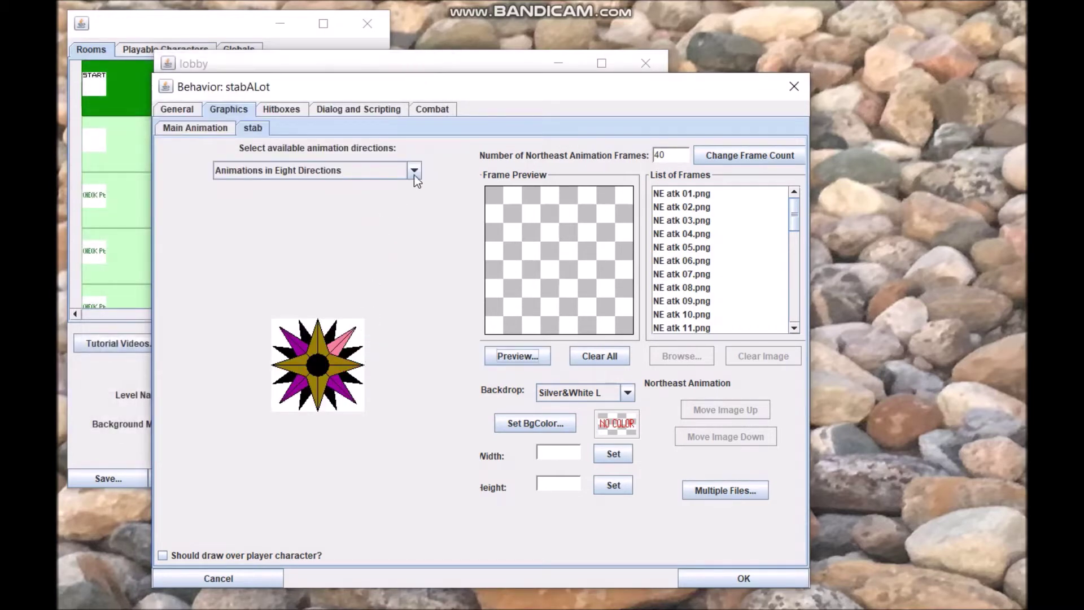
- Open the stab attack from the behavior's combat settings and bring up its melee frame-by-frame details
left_click(428, 108)
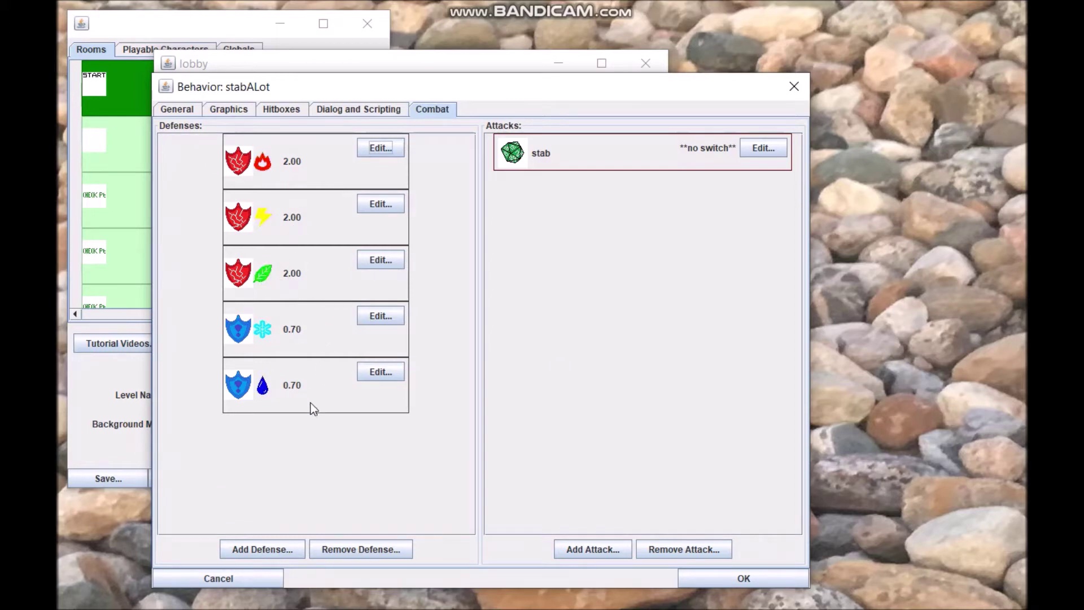
left_click(763, 148)
left_click_drag(67, 8, 645, 45)
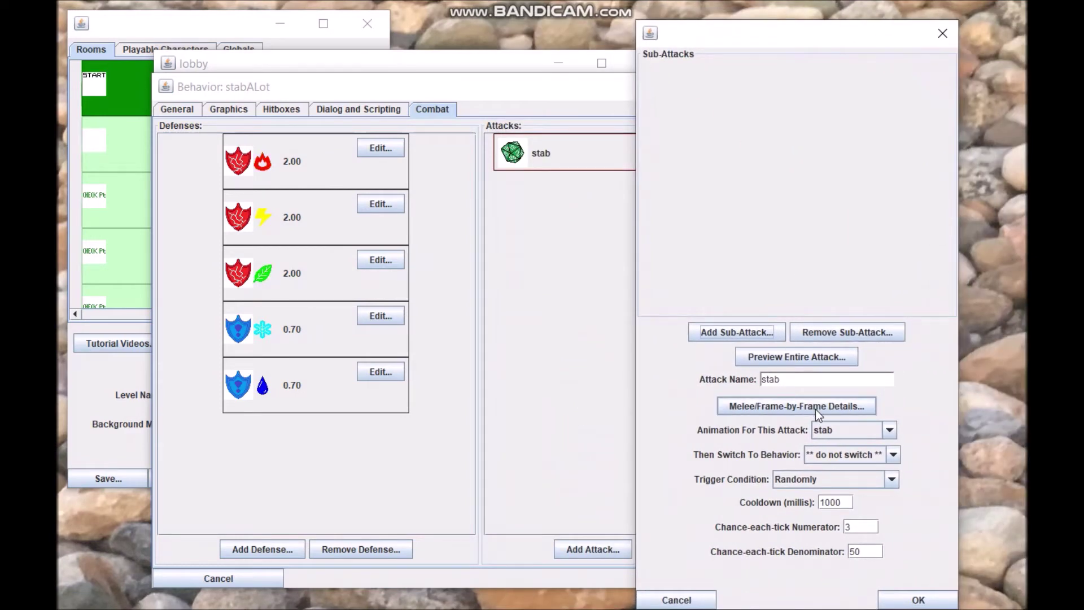
left_click(768, 410)
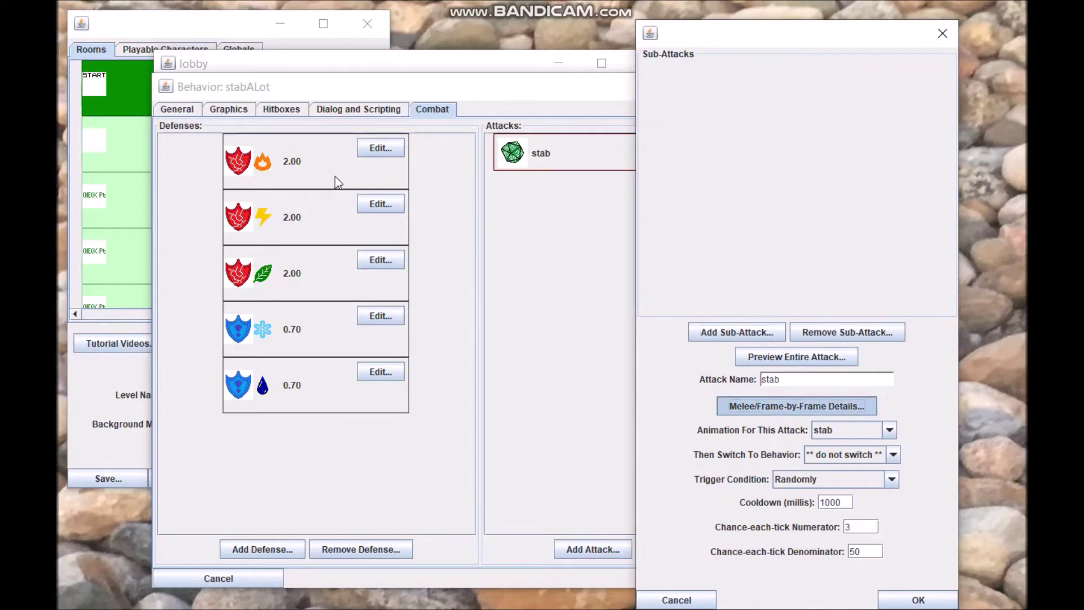
left_click(792, 402)
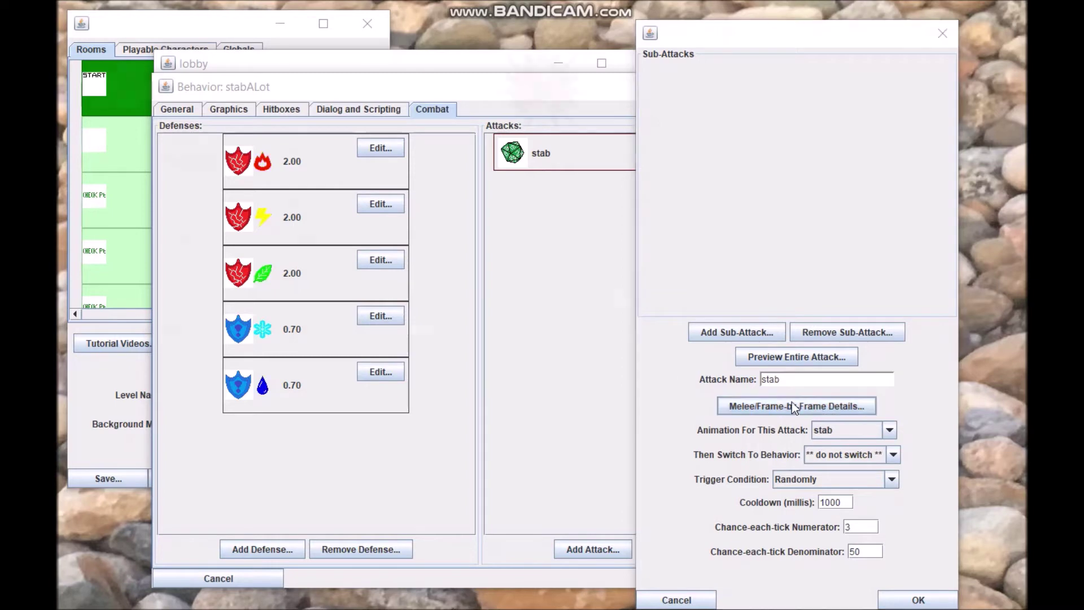
left_click_drag(81, 6, 171, 136)
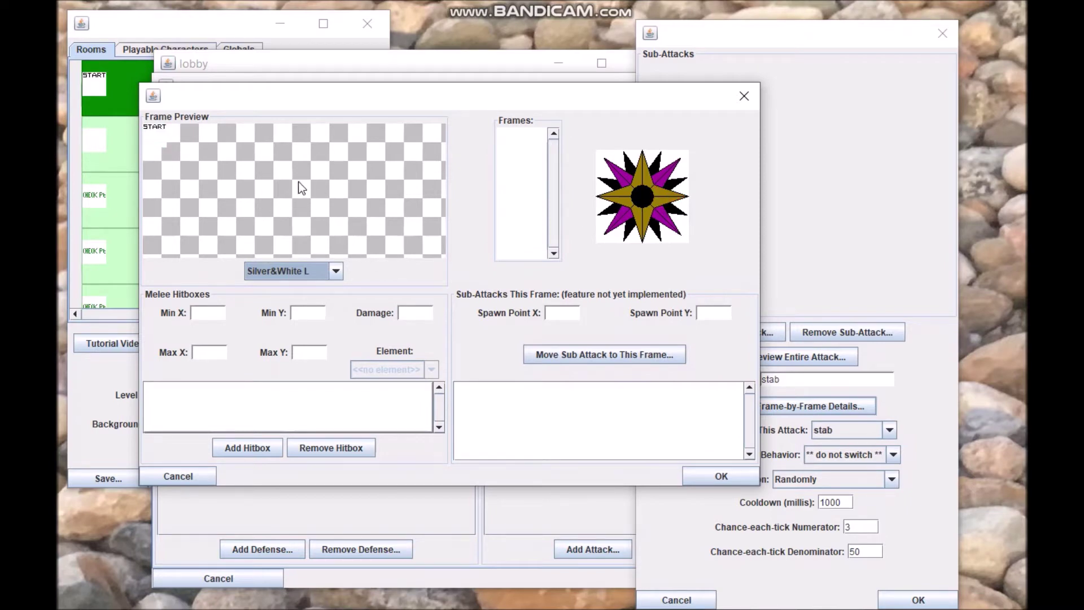
- Choose the west direction and examine the early and middle stab frames, up to frame 21
left_click(628, 199)
left_click(519, 135)
left_click_drag(518, 136, 524, 231)
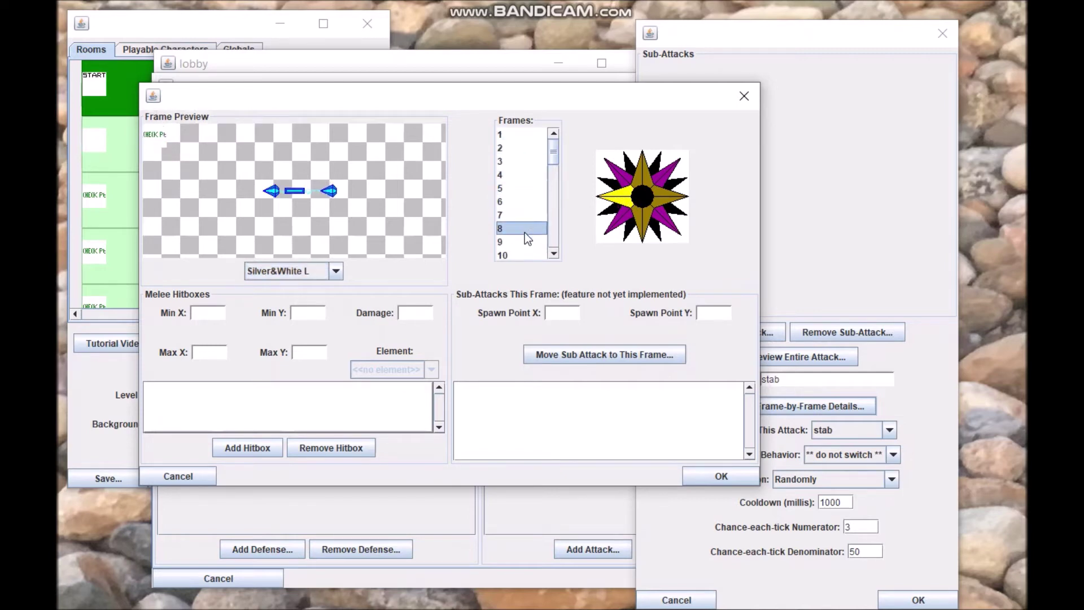
left_click_drag(553, 154, 528, 247)
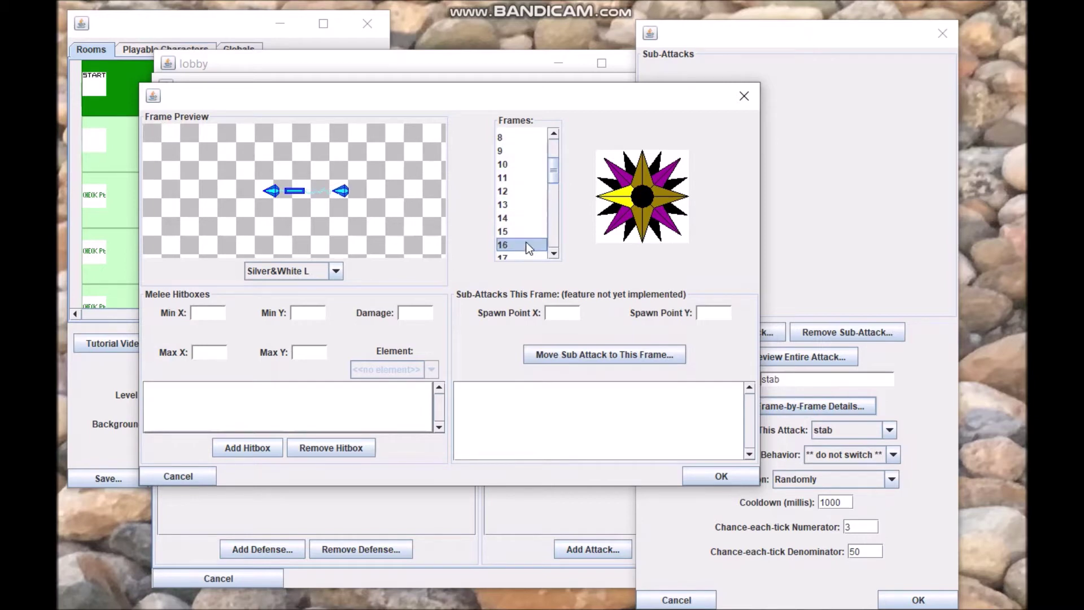
left_click_drag(555, 173, 554, 192)
left_click(519, 203)
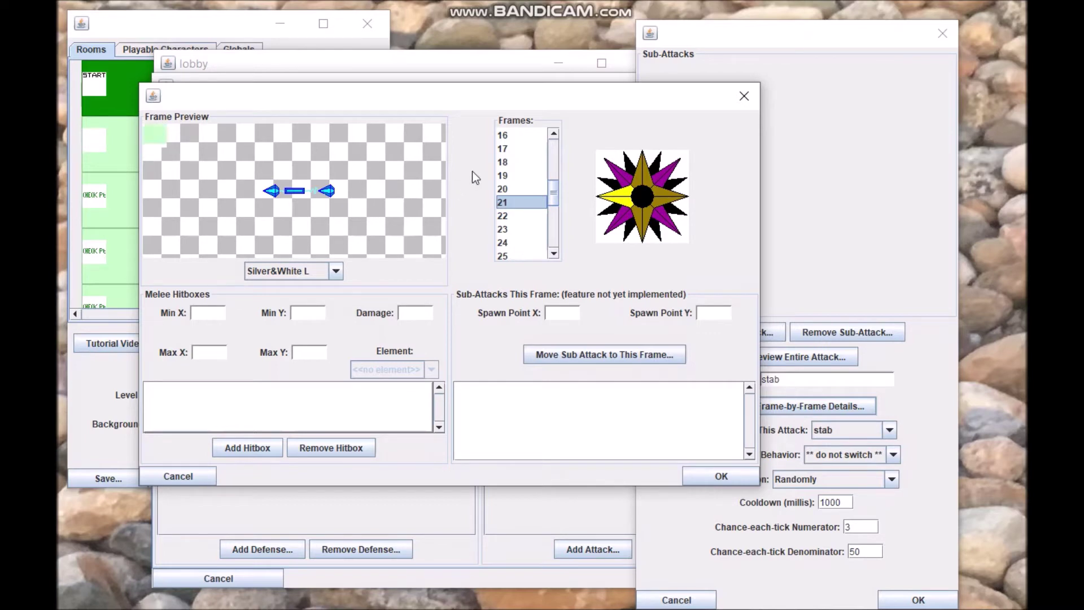
- Select frame 25 of the west-facing stab and its existing Hitbox 1 (Yellow)
scroll(551, 190, "down", 1)
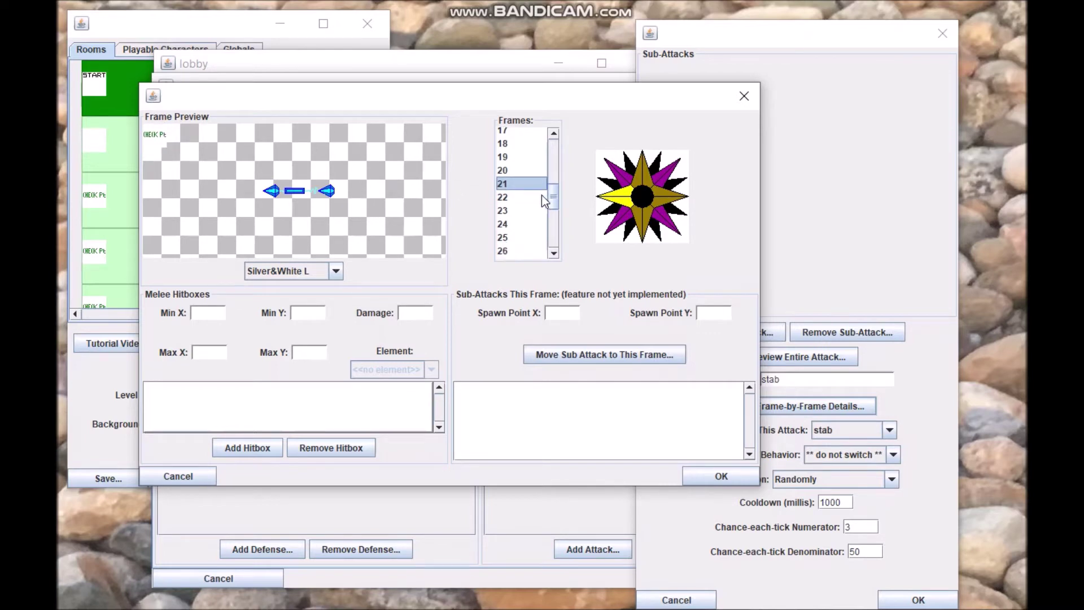
left_click(535, 207)
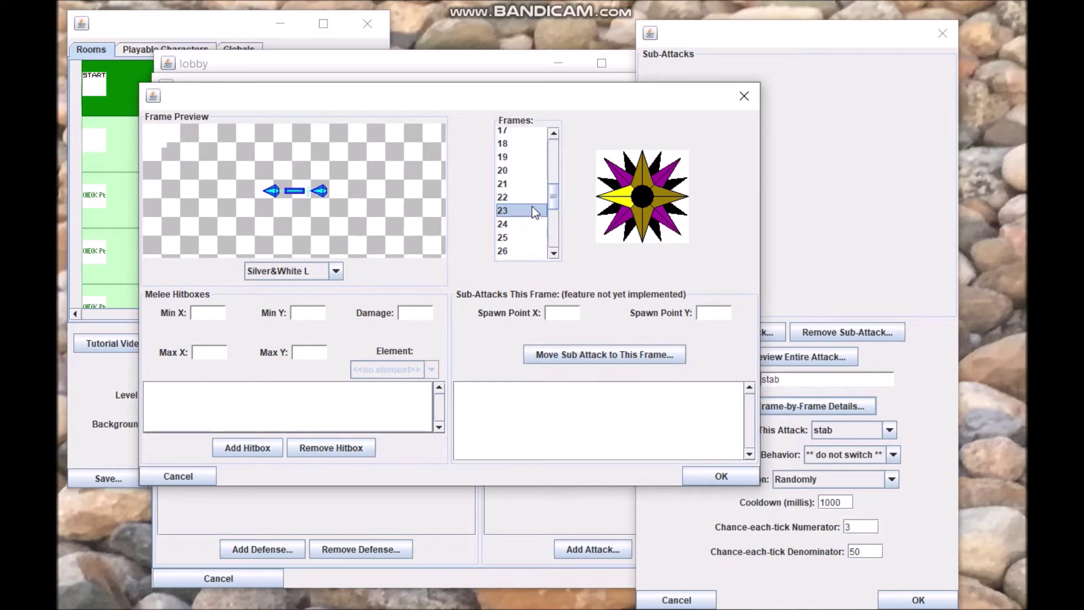
left_click(532, 222)
left_click(531, 232)
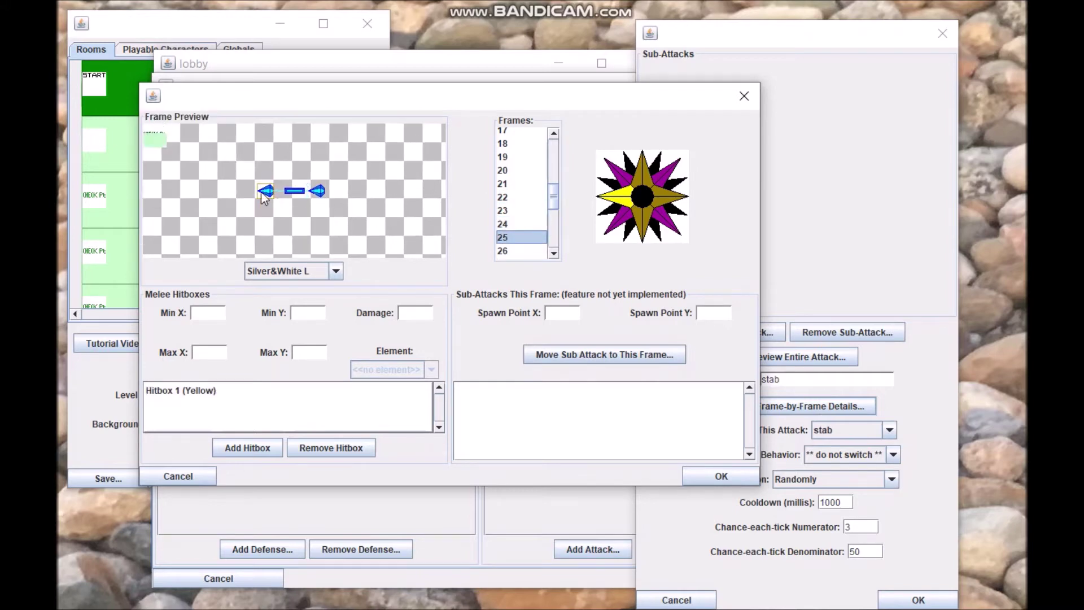
left_click(231, 397)
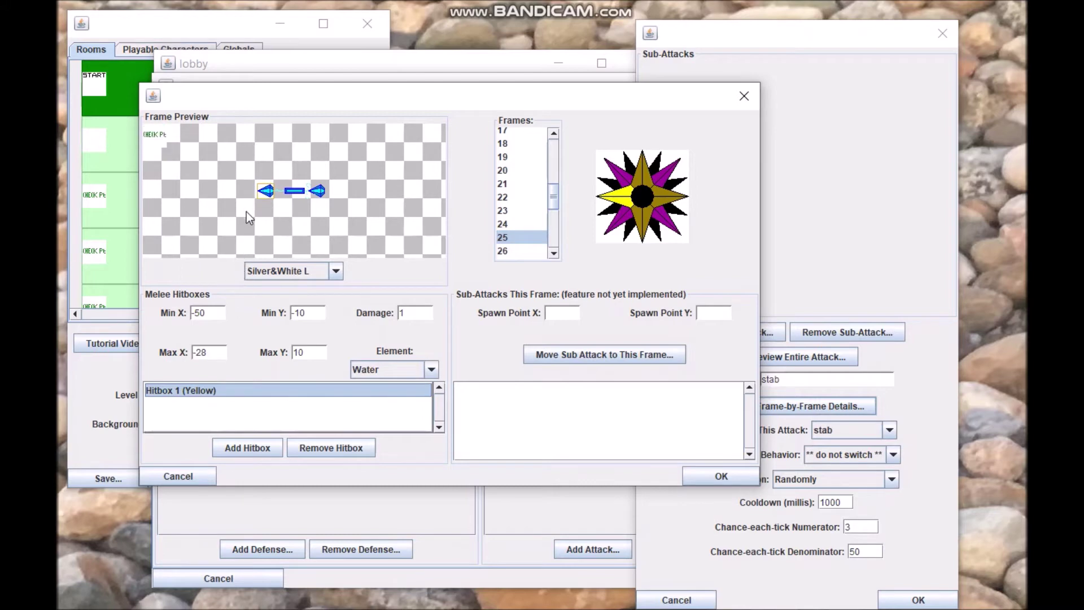
- Add several more melee hitboxes to west-facing frame 25 and look through the hitbox list
left_click(270, 453)
left_click(252, 447)
left_click(253, 451)
left_click(265, 453)
left_click(267, 453)
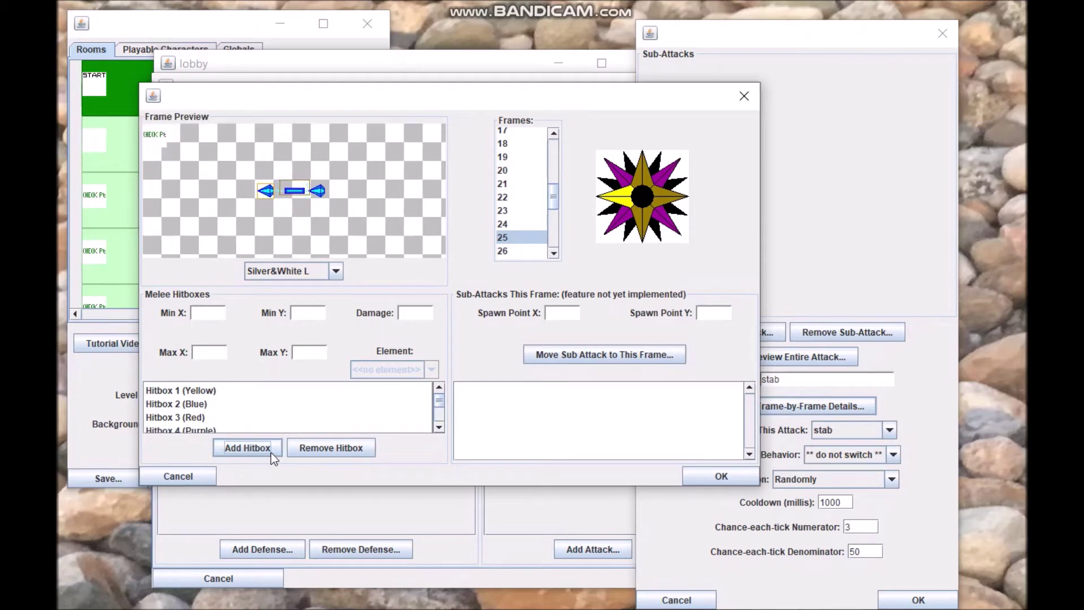
left_click_drag(443, 403, 437, 422)
left_click_drag(306, 415, 290, 386)
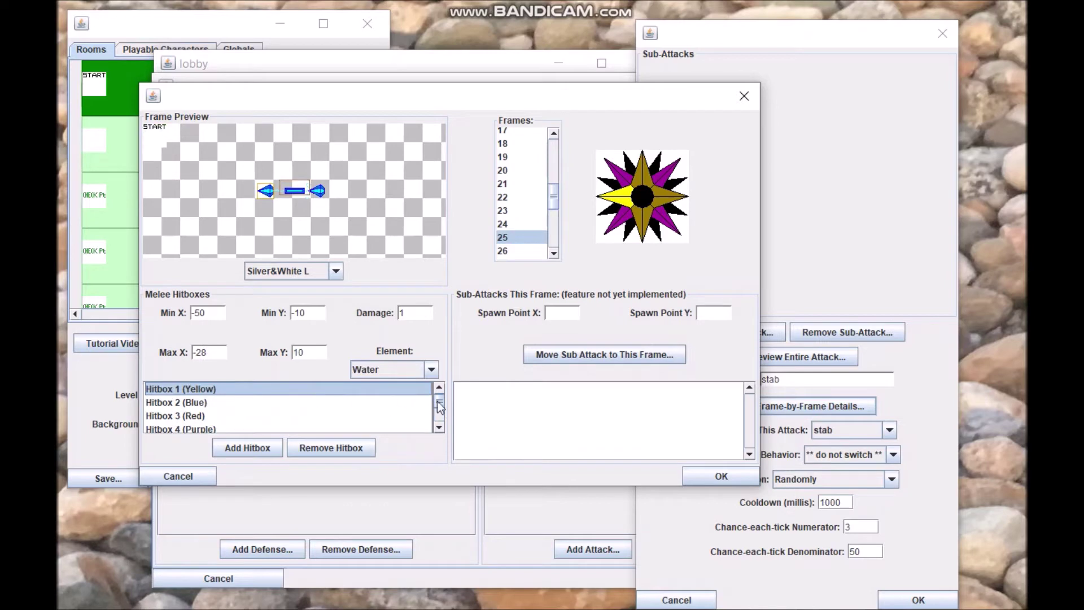
left_click(305, 417)
- Set Hitbox 2 (Blue) to Min X -40 and Max X -10
left_click(299, 405)
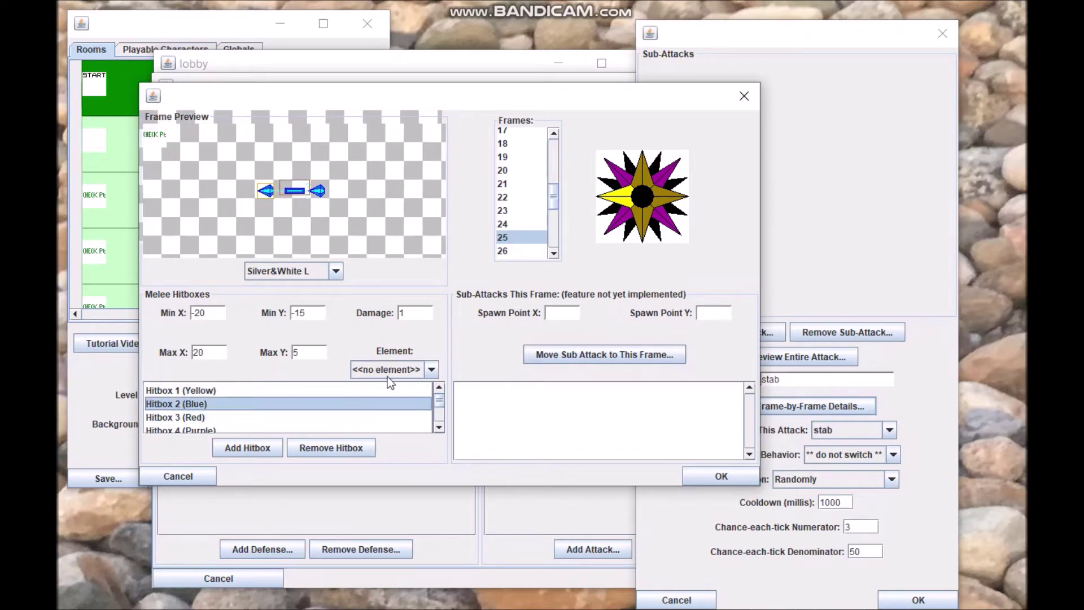
left_click_drag(219, 315, 202, 313)
left_click(198, 352)
left_click_drag(213, 354, 164, 354)
key("BackSpace")
type("-10")
- Set Hitbox 2 (Blue) to Min Y -55 and Max Y -50
left_click(297, 314)
type("55")
key("BackSpace")
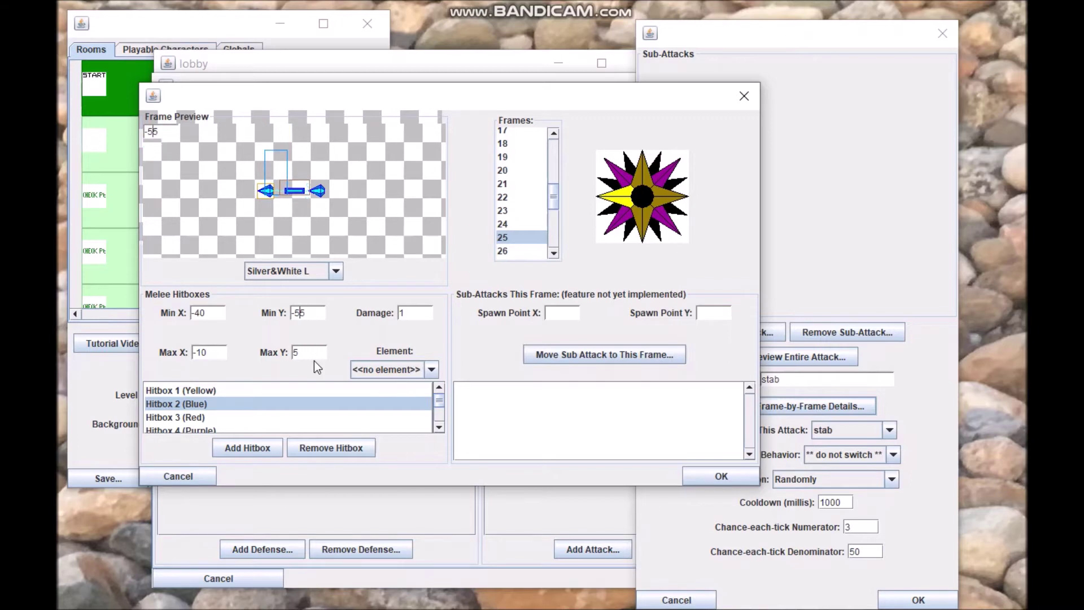
double_click(314, 353)
type("-50")
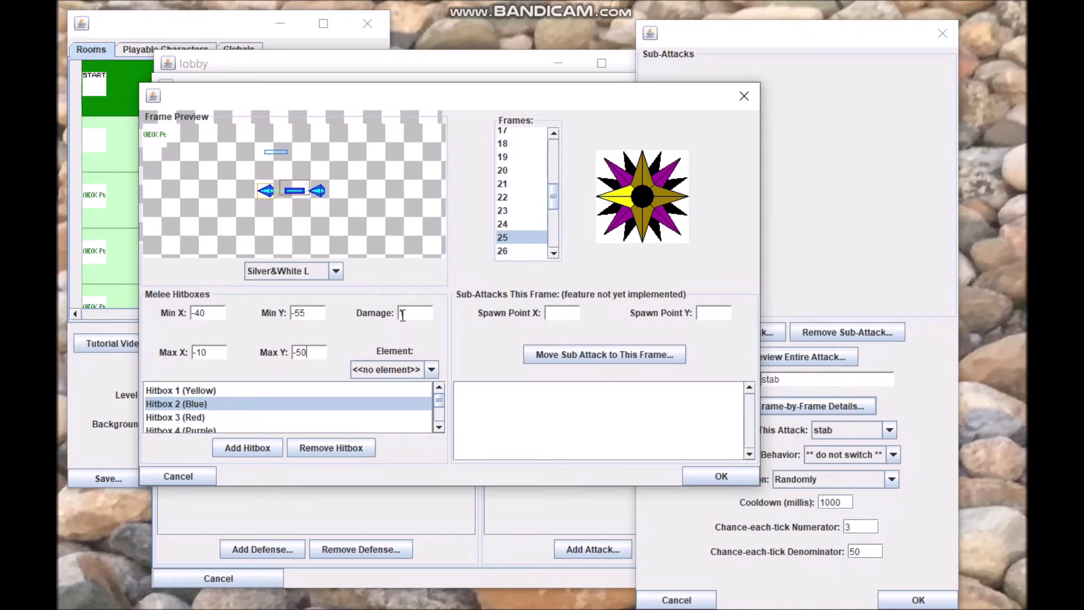
- Look at the damage value and available element options of Hitbox 2 (Blue)
left_click_drag(407, 314, 380, 317)
left_click(390, 368)
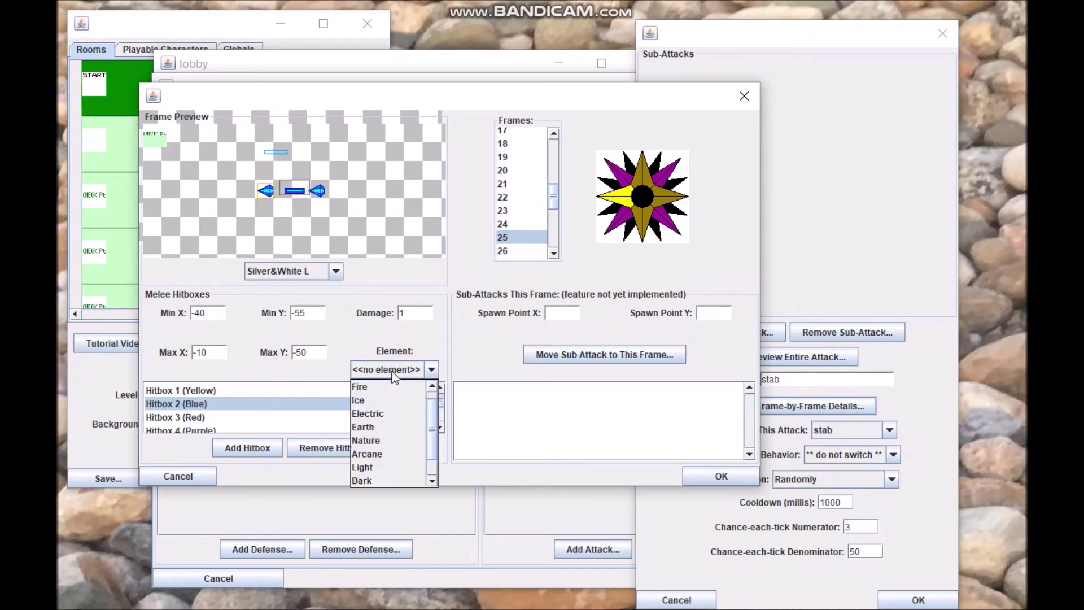
left_click(275, 398)
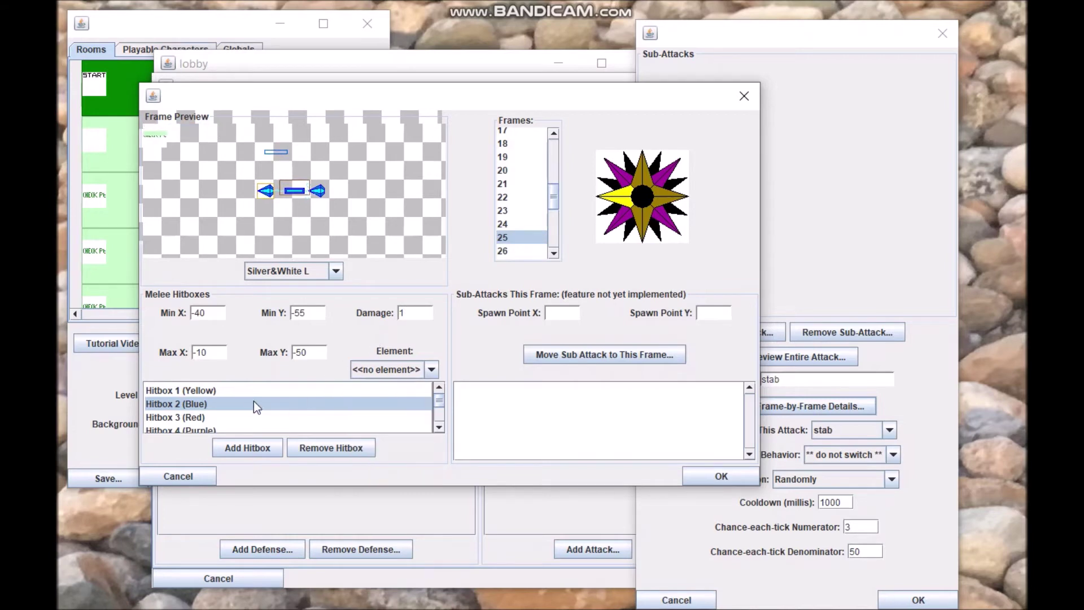
left_click(239, 419)
left_click(222, 407)
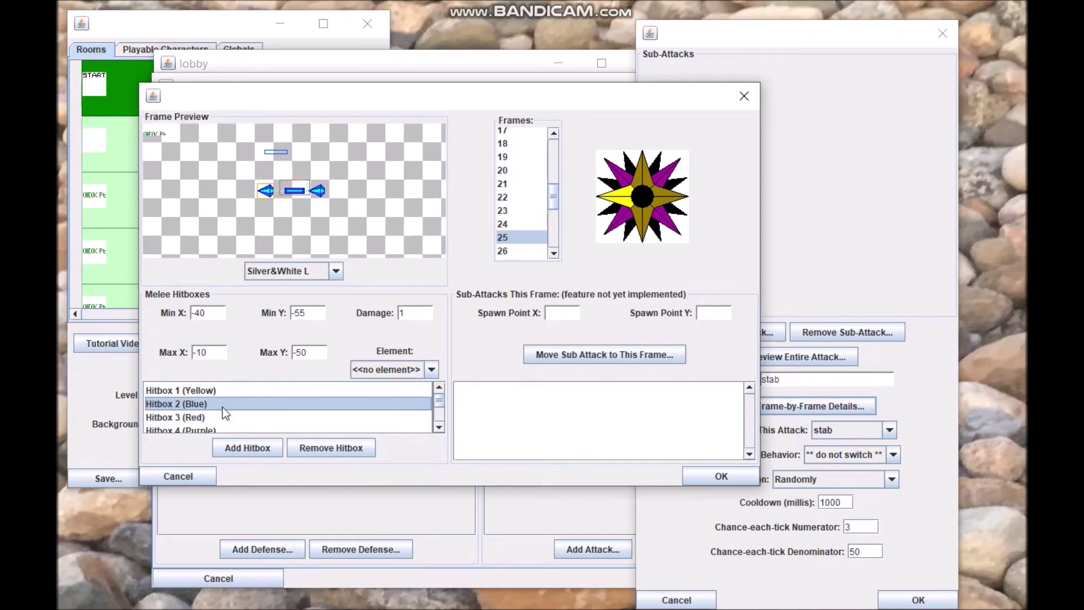
- Set Hitbox 3 (Red) on frame 25 to Min X 70 and Max X 90
left_click(223, 419)
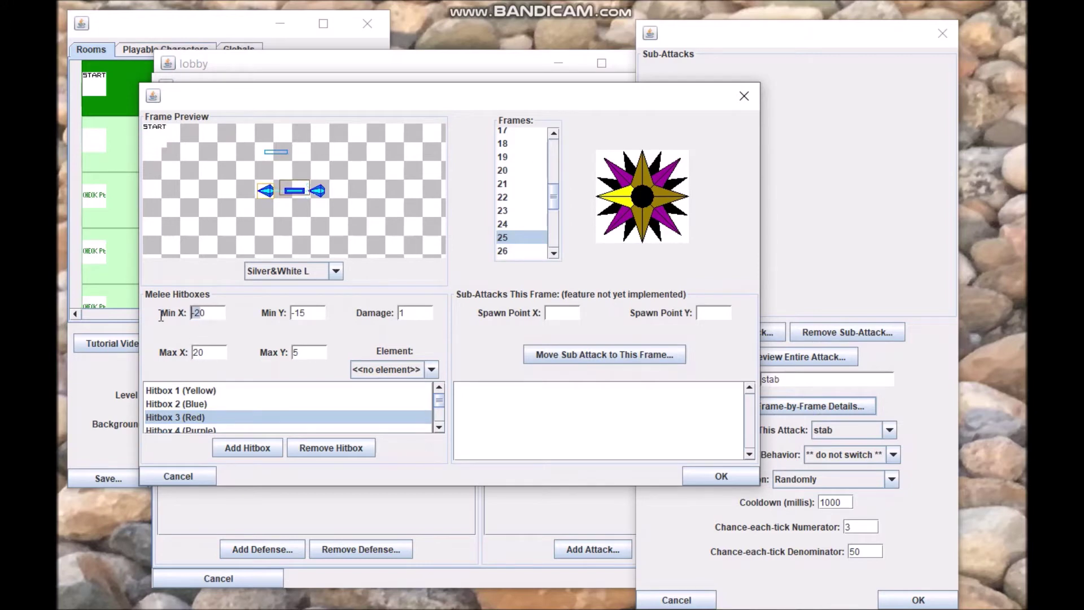
type("70")
key("Tab")
type("90")
- Add an eighth melee hitbox to frame 25 and select Hitbox 8 (Black) and Hitbox 7 (Brown)
left_click(440, 428)
left_click(440, 428)
left_click(440, 429)
left_click(227, 449)
left_click(439, 428)
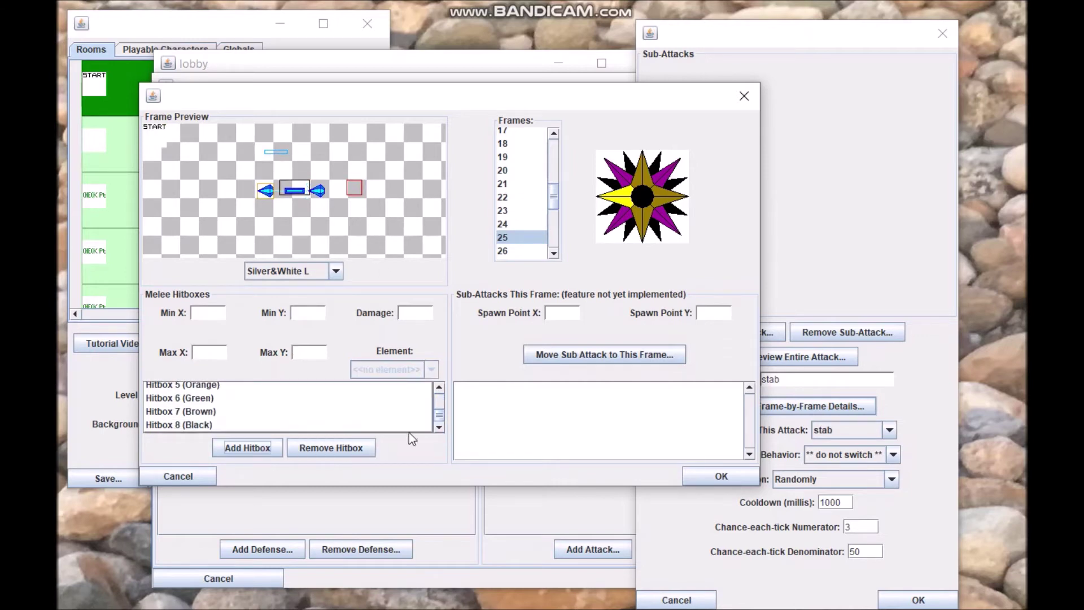
left_click(231, 426)
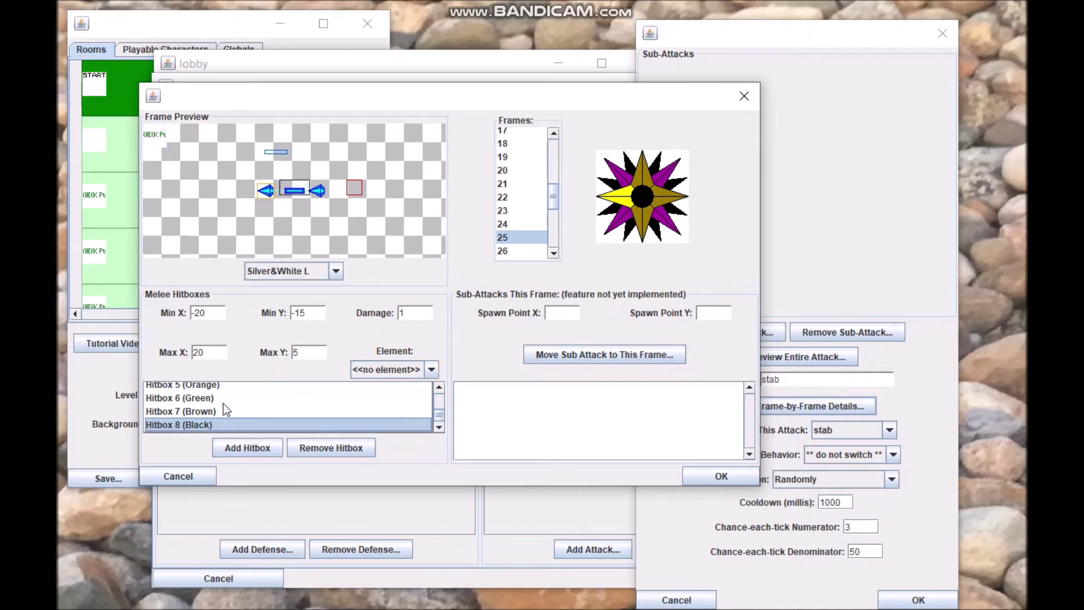
left_click(226, 415)
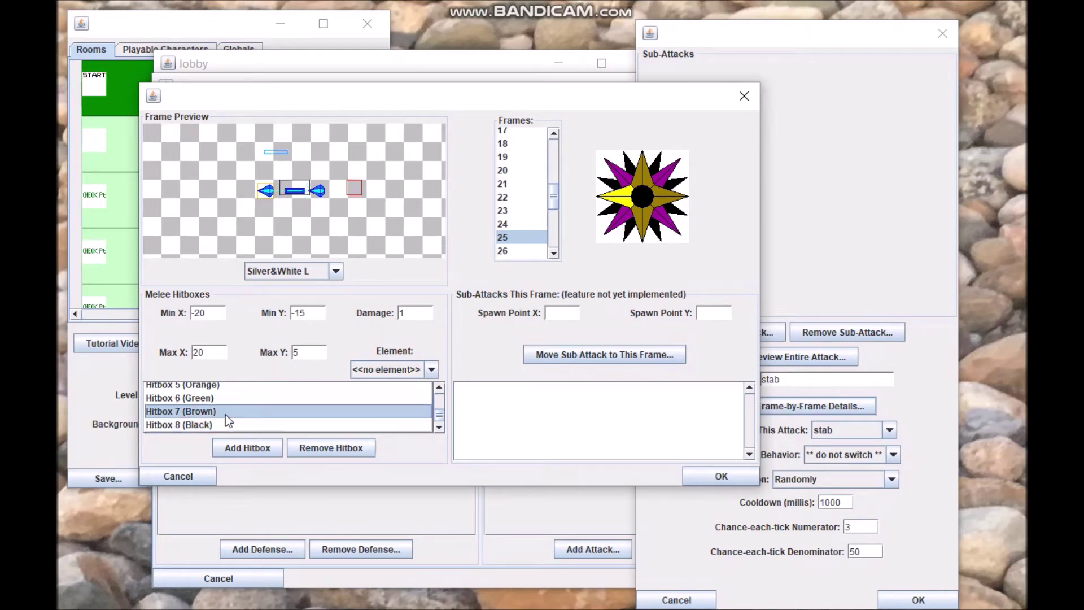
- Go through frame 25's hitboxes from Hitbox 1 (Yellow) to Hitbox 8 (Black) to examine their position, size, damage and element
left_click(436, 402)
left_click(358, 391)
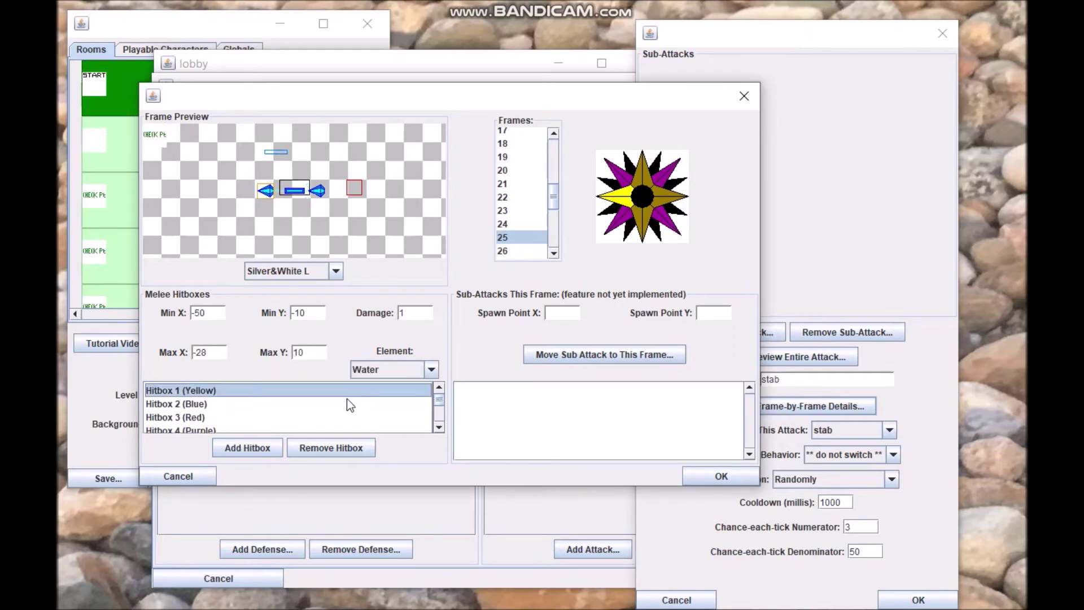
left_click(344, 403)
left_click(324, 418)
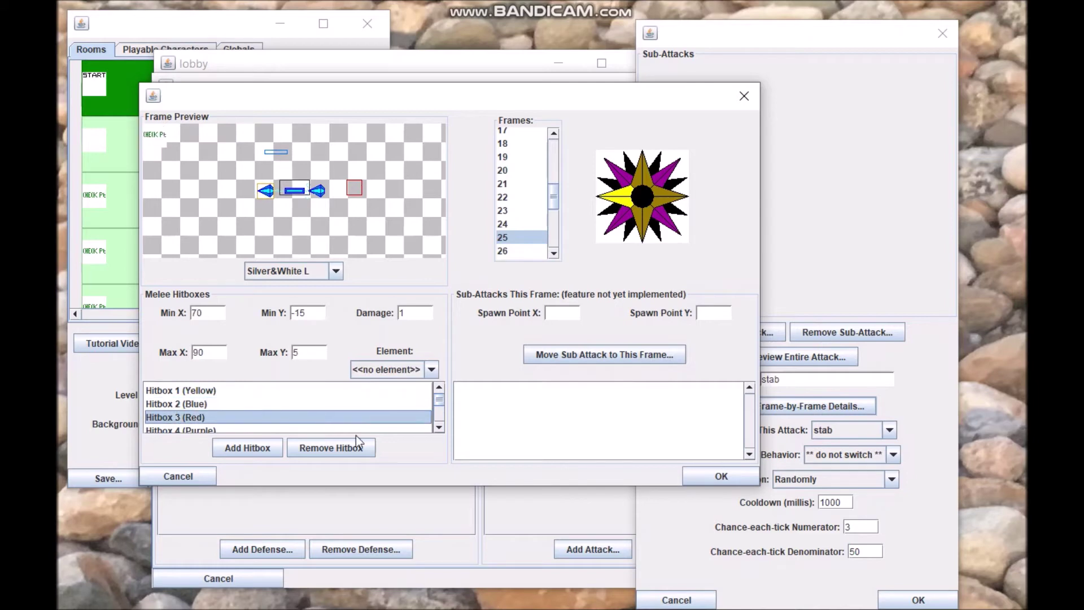
double_click(439, 428)
left_click(265, 402)
left_click(262, 416)
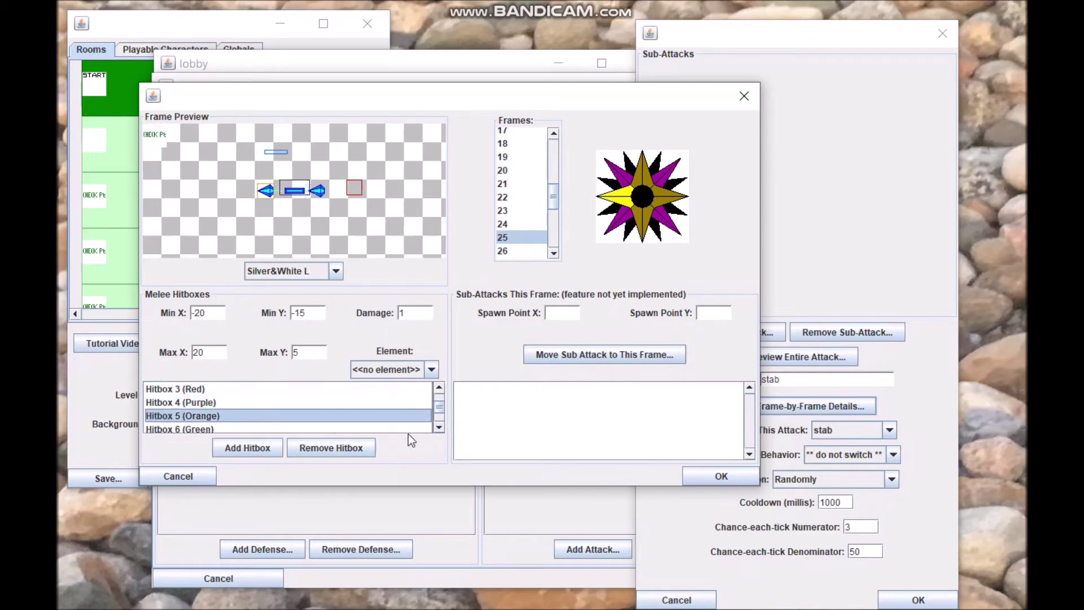
double_click(438, 427)
left_click(262, 402)
left_click(266, 416)
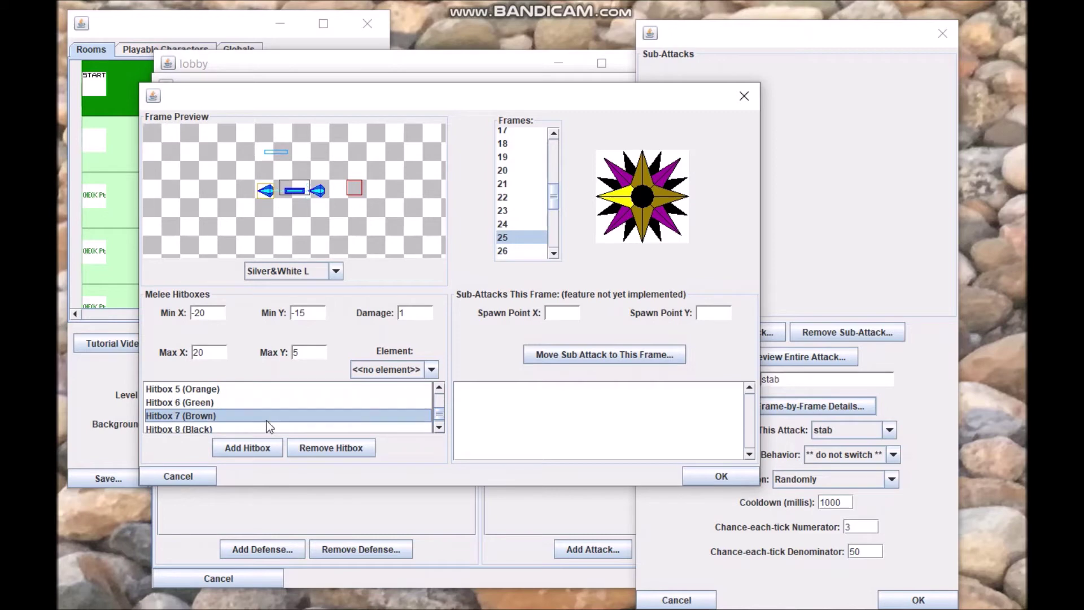
left_click(262, 429)
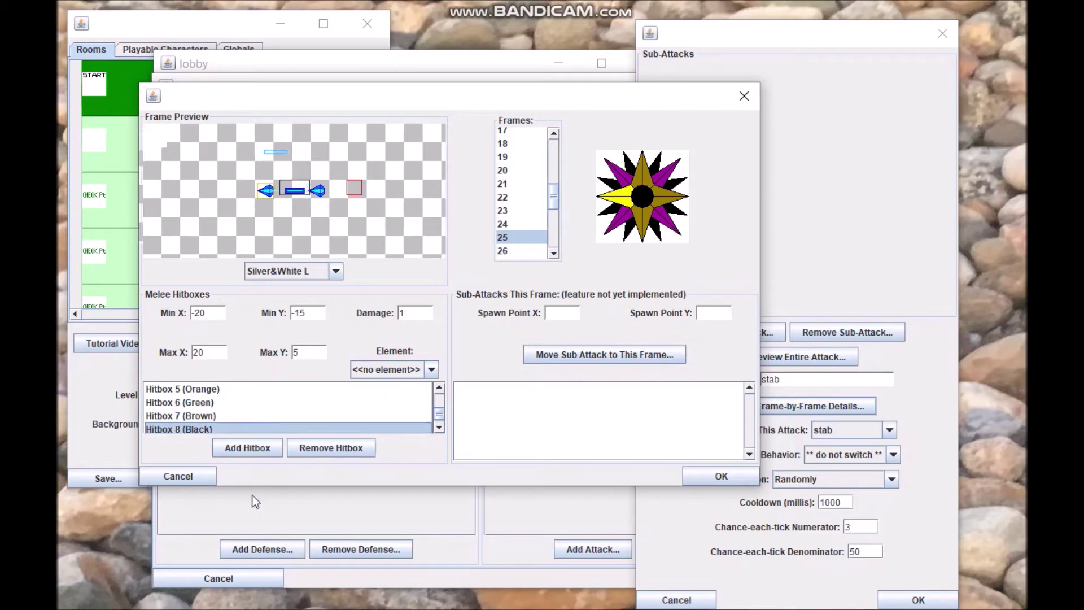
- Try to add a ninth melee hitbox to frame 25
left_click(245, 449)
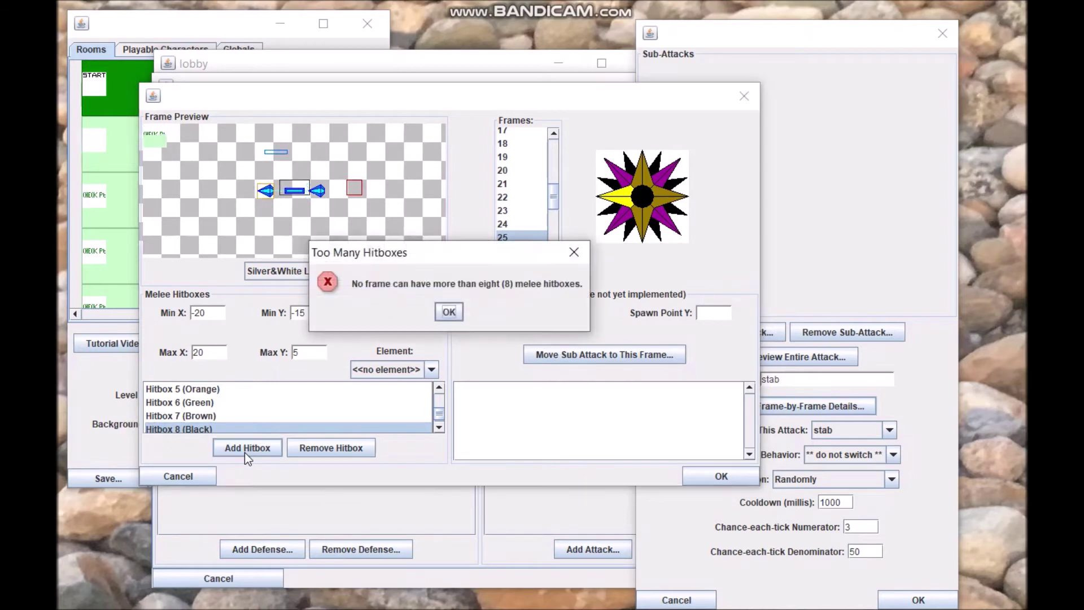
left_click(448, 312)
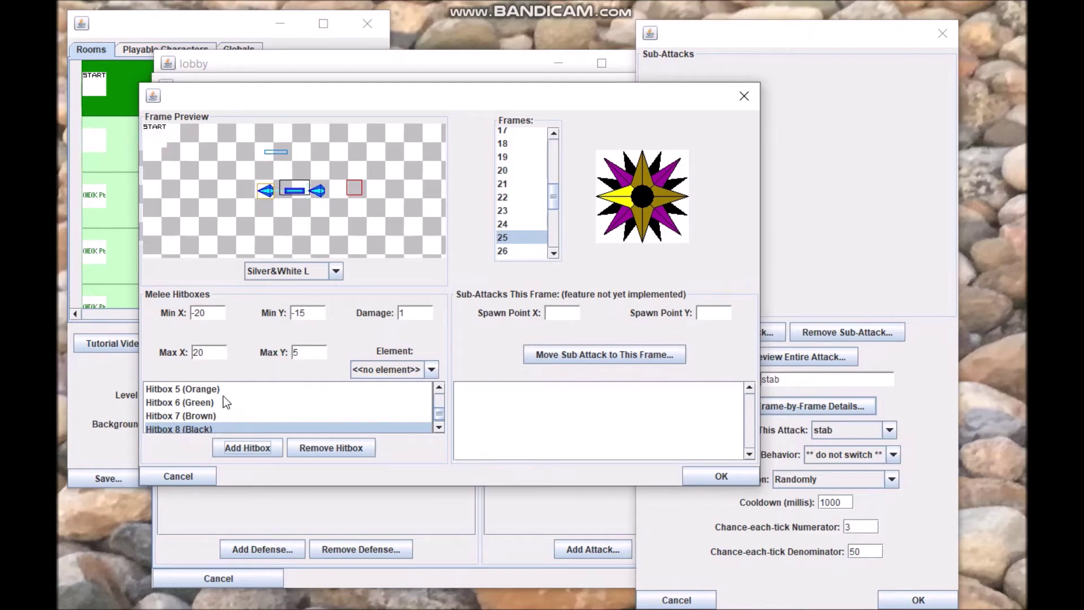
- Remove four of frame 25's melee hitboxes, including the red one spanning X 70 to 90
left_click(335, 451)
left_click(284, 407)
left_click(299, 447)
left_click(293, 412)
left_click(303, 441)
left_click(289, 408)
left_click(285, 397)
left_click(316, 447)
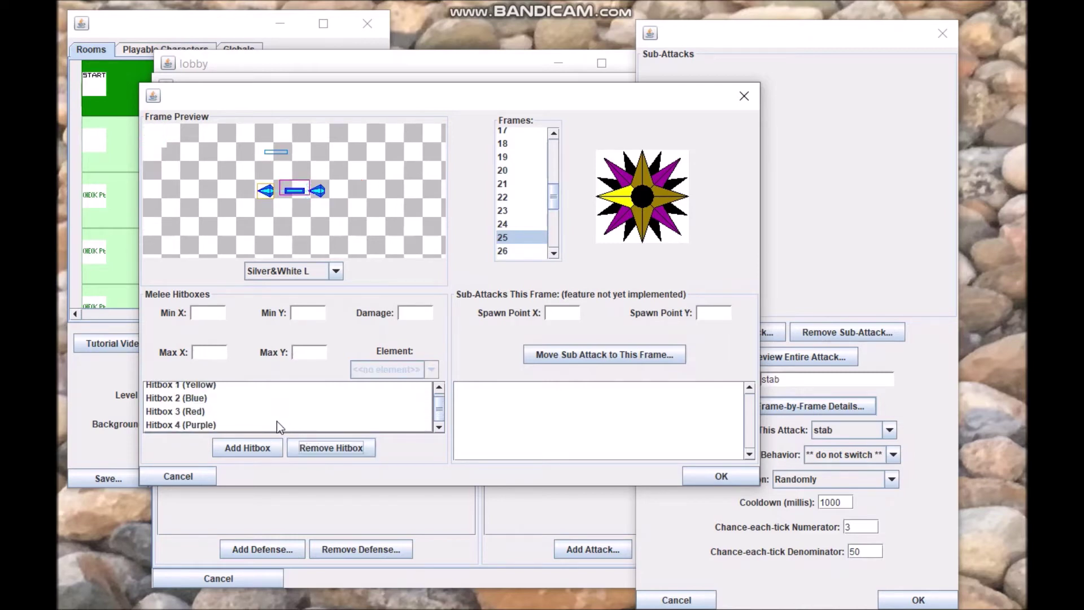
- Compare the values of Hitbox 2 (Blue), Hitbox 3 (Red) and Hitbox 4 (Purple) on frame 25
left_click(251, 413)
scroll(264, 422, "up", 1)
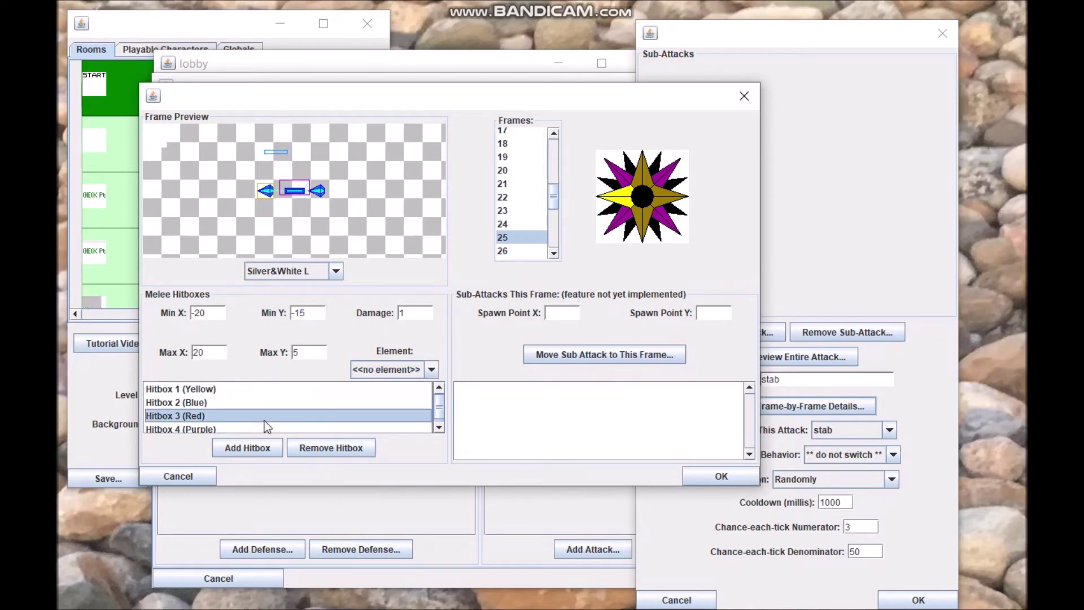
left_click(244, 403)
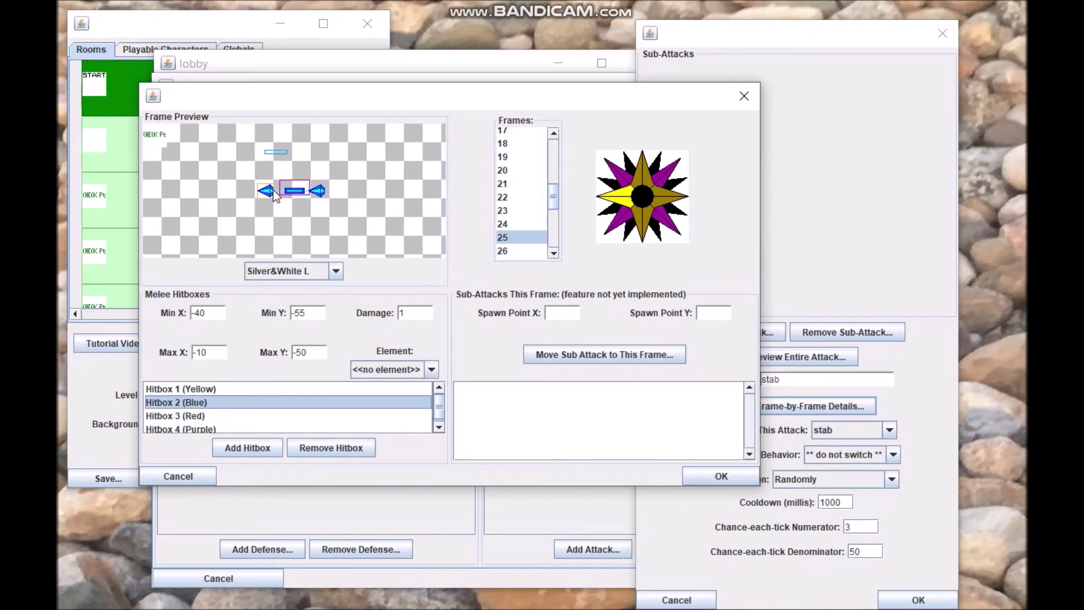
left_click(177, 415)
left_click(177, 425)
left_click(178, 413)
left_click(179, 402)
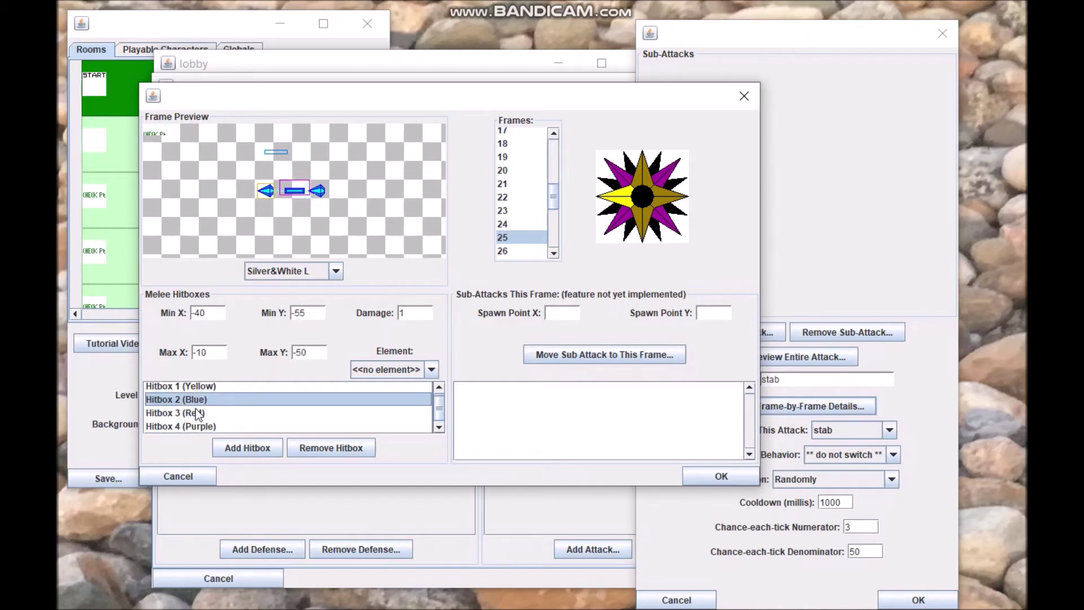
left_click(212, 411)
left_click(211, 399)
left_click(199, 413)
left_click(202, 403)
- Set Hitbox 3 (Red) on frame 25 to Max Y 50 and Min Y 35
left_click(205, 414)
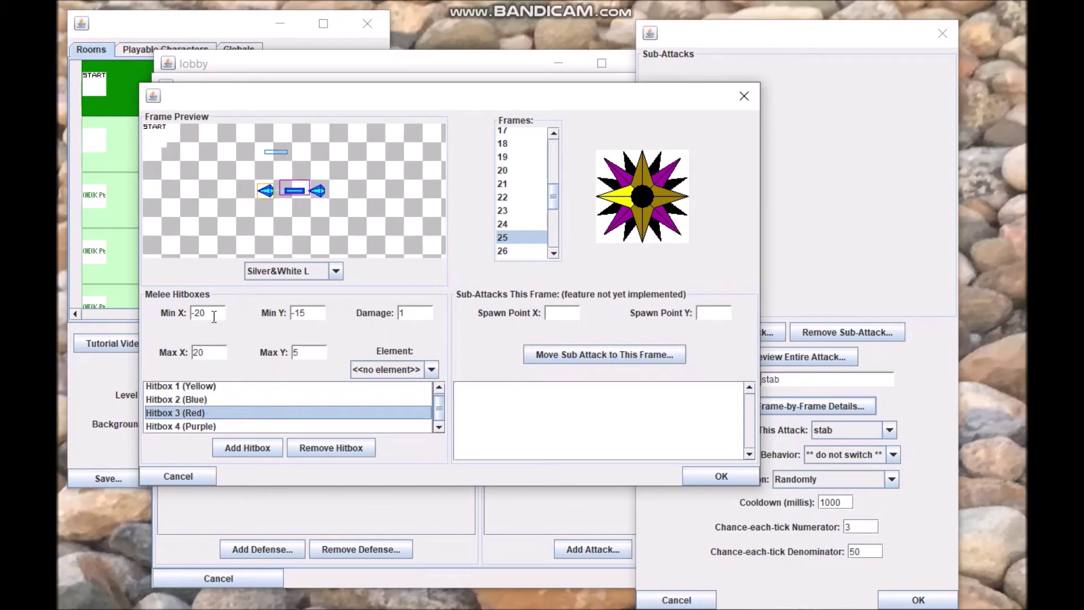
left_click(319, 347)
type("0")
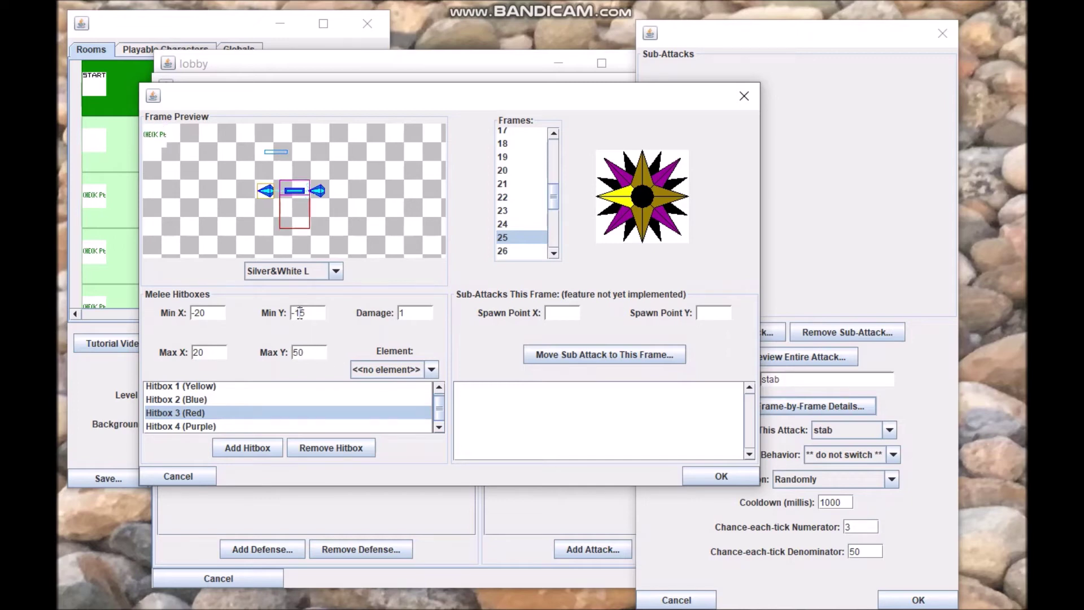
left_click_drag(297, 313, 267, 314)
type("35")
- Remove the three extra melee hitboxes from frame 25, keeping only Hitbox 1 (Yellow)
left_click(248, 400)
left_click(350, 444)
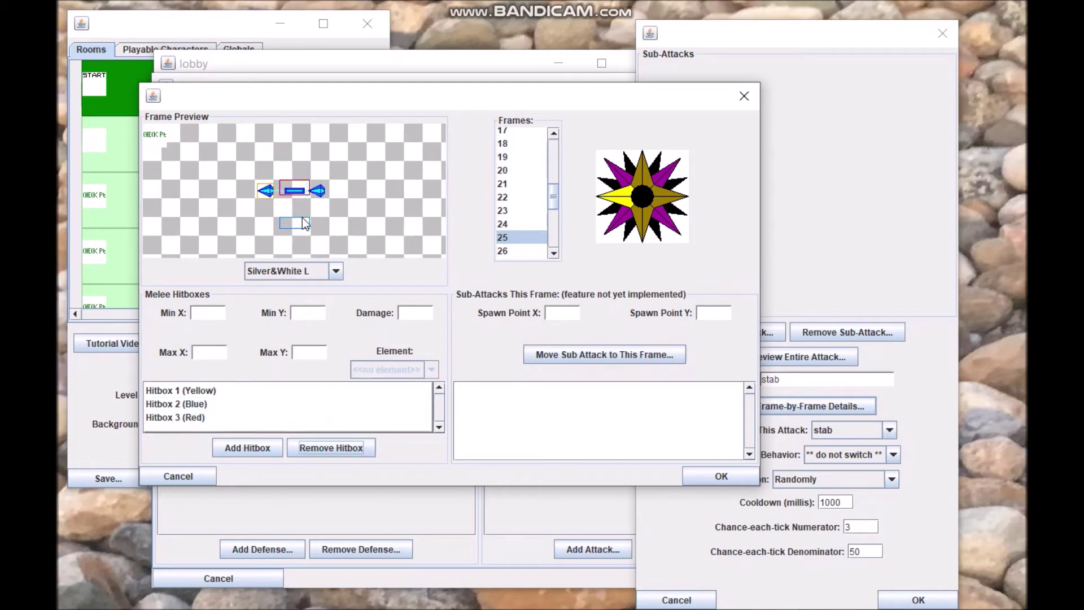
left_click(226, 404)
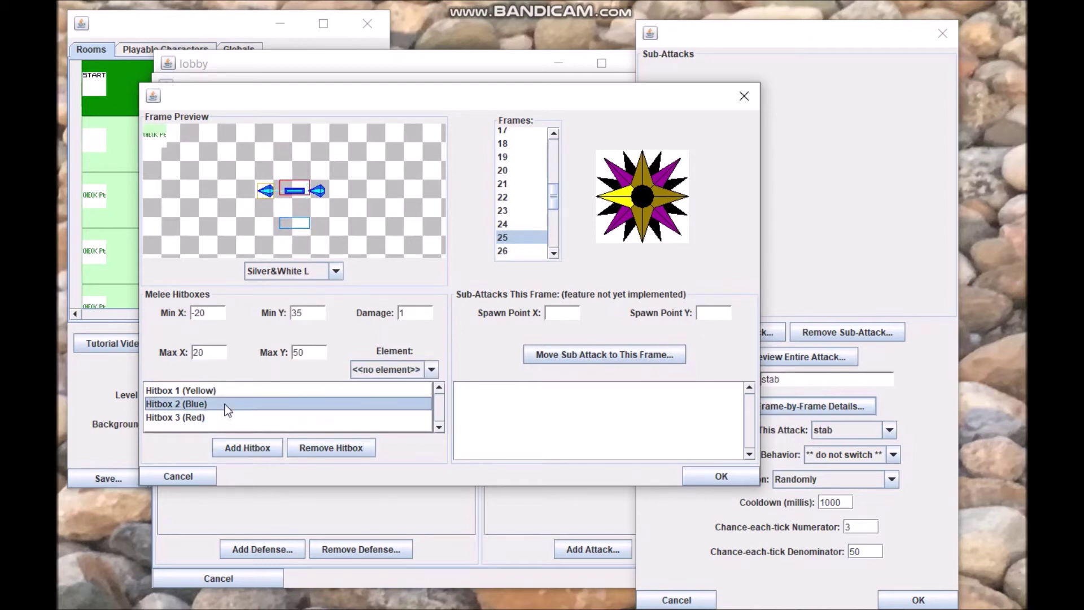
left_click(320, 446)
left_click(198, 404)
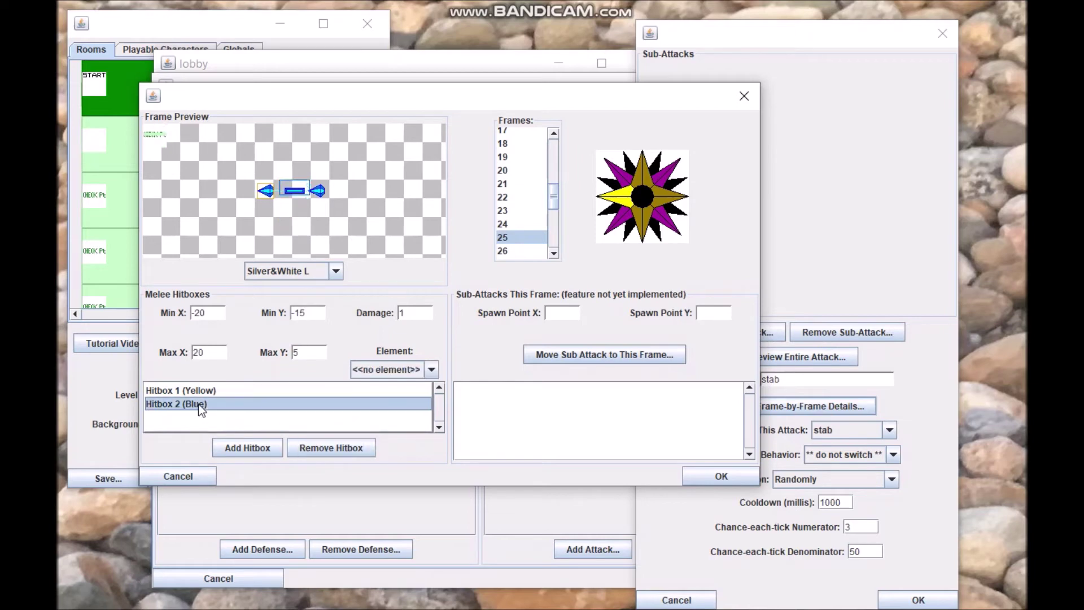
left_click(345, 449)
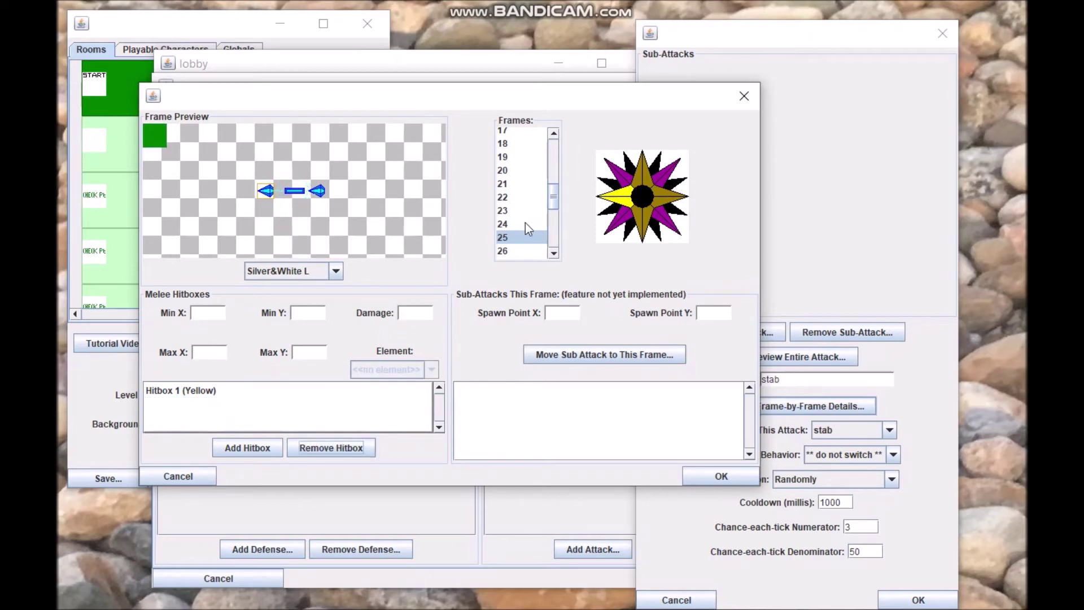
- Look through frames 26 to 40 of the west-facing stab to examine how the hitbox follows the weapon
left_click(554, 253)
left_click(553, 254)
left_click(511, 229)
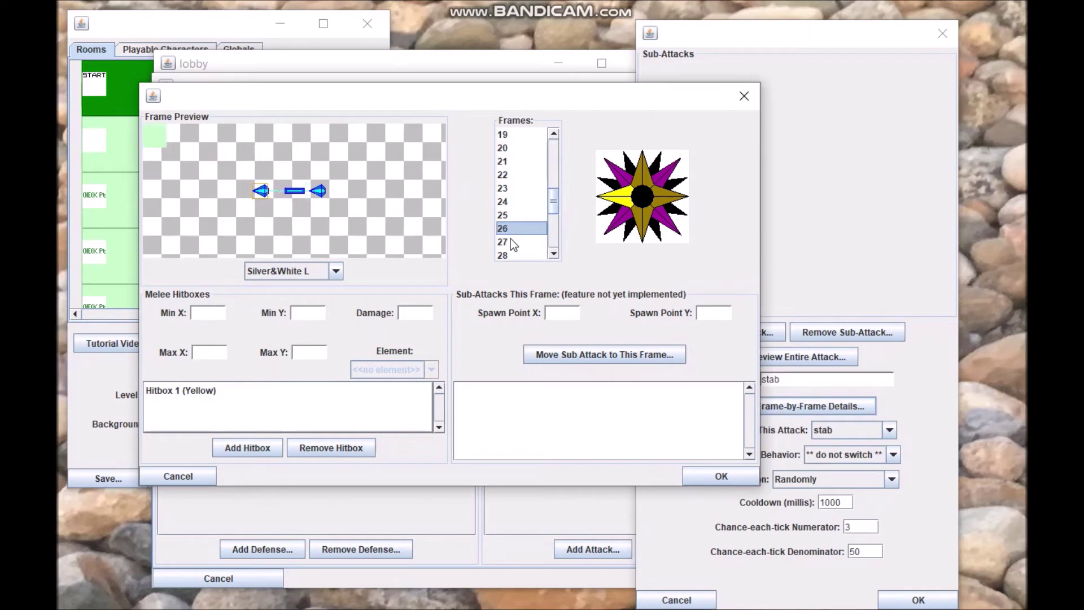
left_click(511, 241)
left_click(511, 252)
left_click(553, 252)
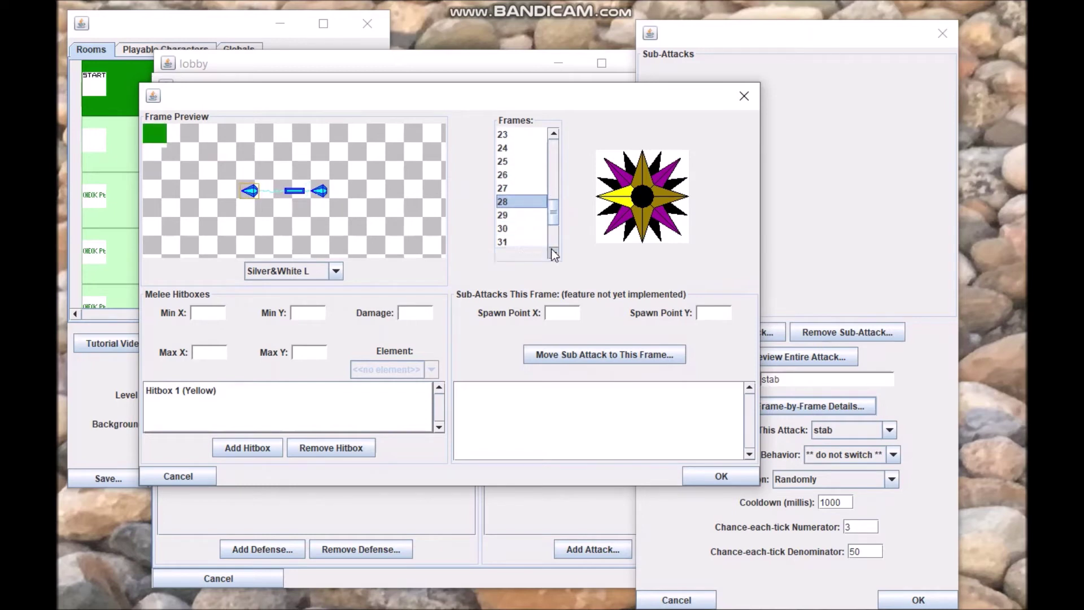
left_click(500, 201)
left_click(505, 215)
left_click(509, 229)
left_click(514, 242)
left_click(541, 256)
left_click(554, 254)
left_click(514, 204)
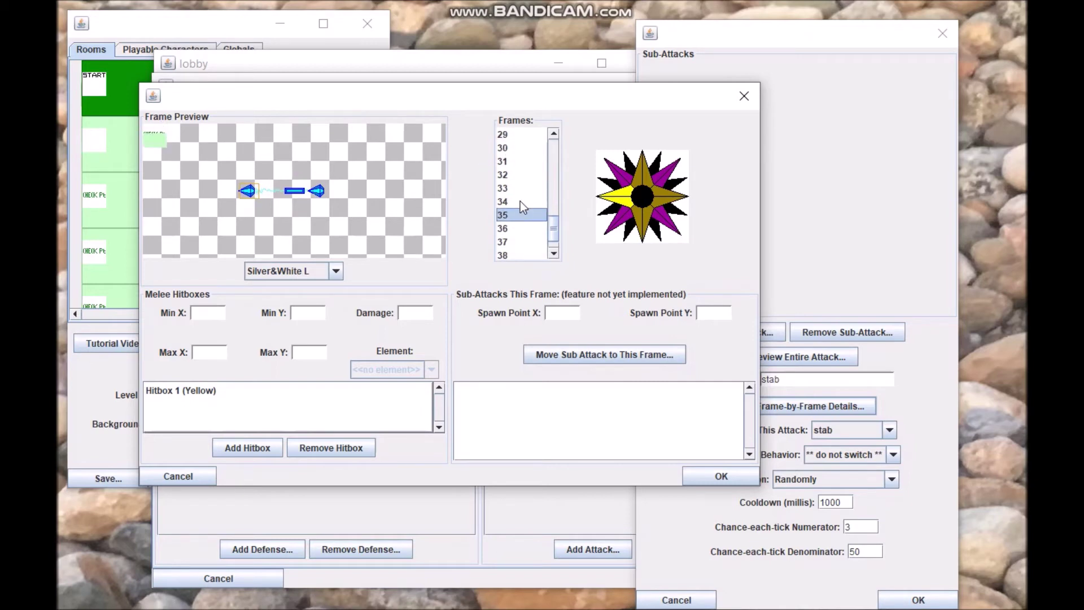
left_click(521, 229)
left_click_drag(553, 226, 553, 232)
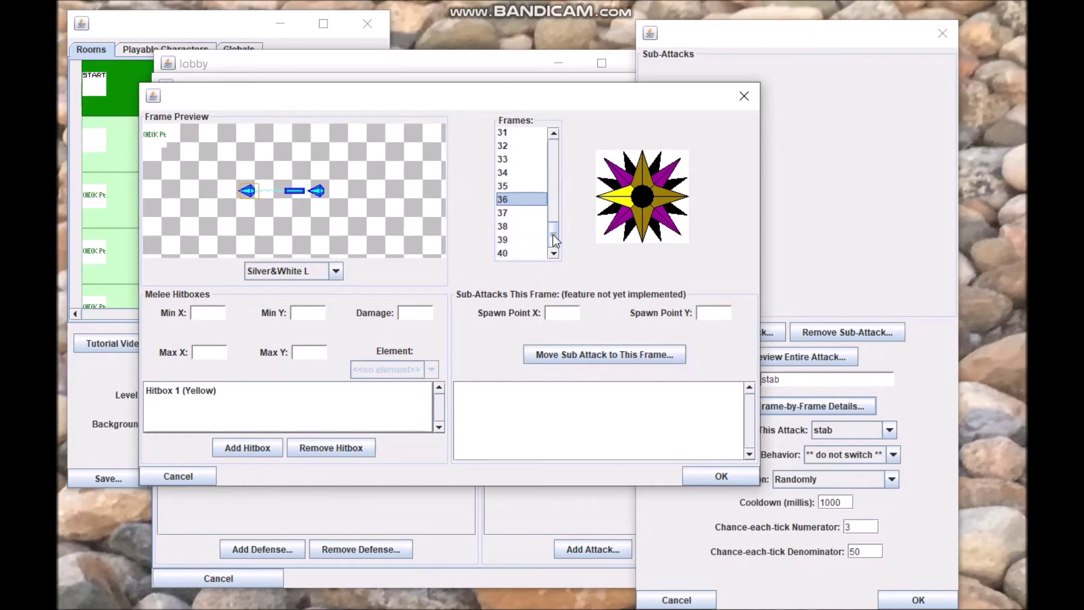
left_click(525, 212)
left_click(524, 226)
left_click(523, 240)
left_click(523, 253)
left_click(516, 237)
left_click(511, 226)
key("Down")
key("Down")
left_click(513, 212)
- Add a second melee hitbox to frame 36 and select Hitbox 2 (Blue)
left_click(512, 200)
left_click(266, 448)
left_click(202, 403)
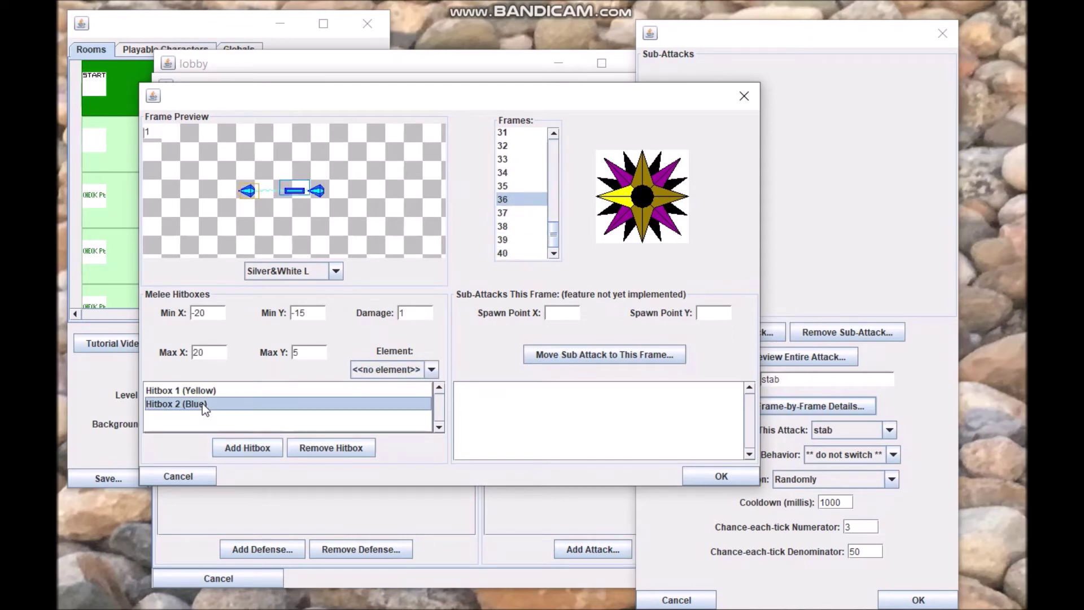
- Set Hitbox 2 (Blue) on frame 36 to Min X -120 and Max X -100
left_click_drag(205, 314, 191, 303)
left_click(196, 310)
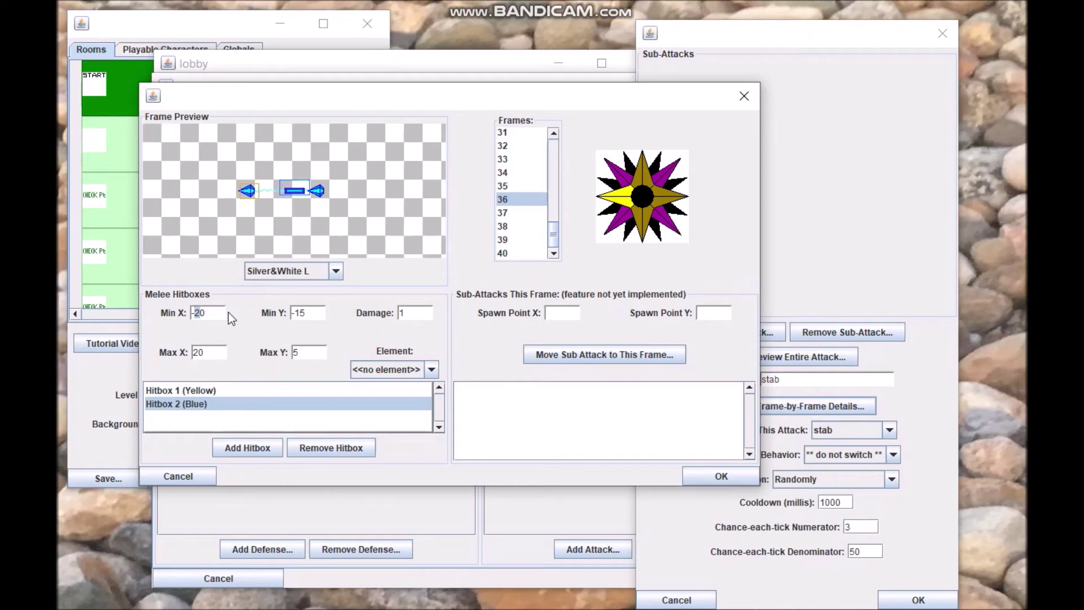
type("8")
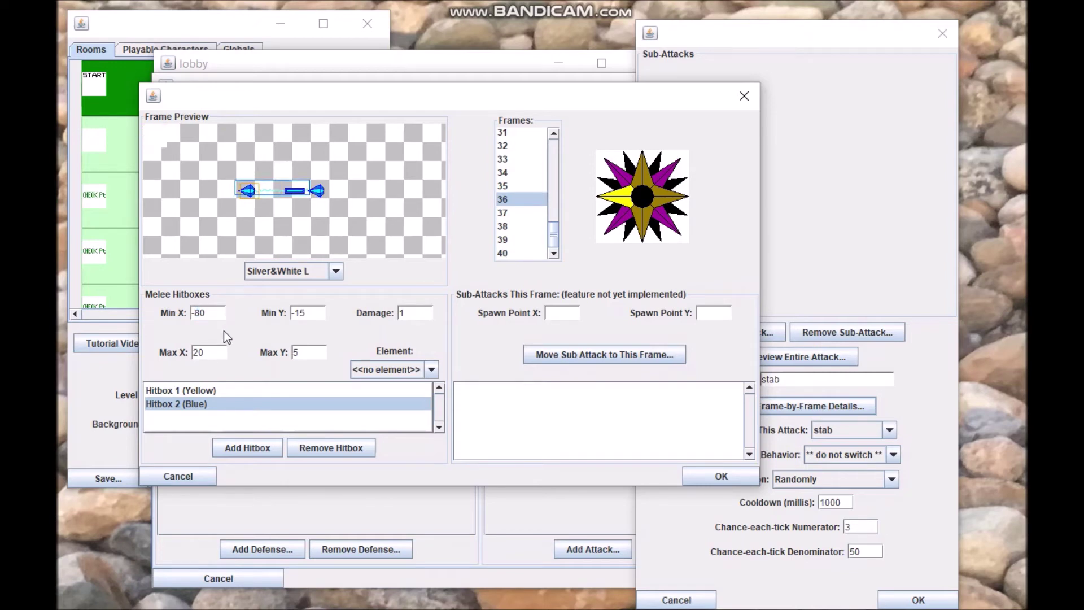
key("BackSpace")
type("12")
left_click(208, 355)
key("BackSpace")
key("BackSpace")
type("-100")
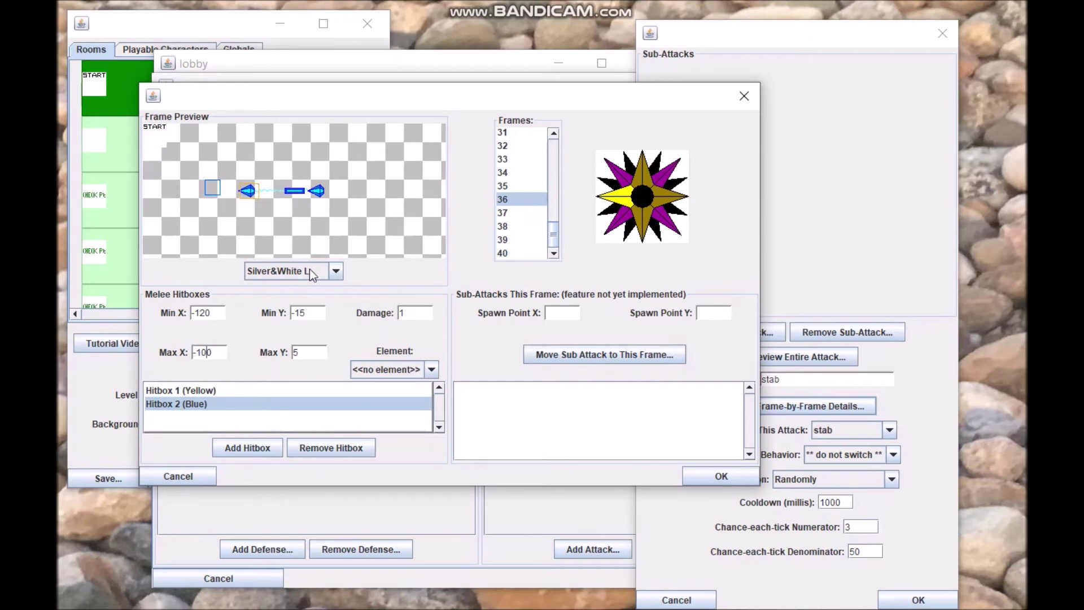
- Add a third melee hitbox to frame 36 and set Hitbox 3 (Red) to Min Y 35 and Max Y 55
left_click(249, 452)
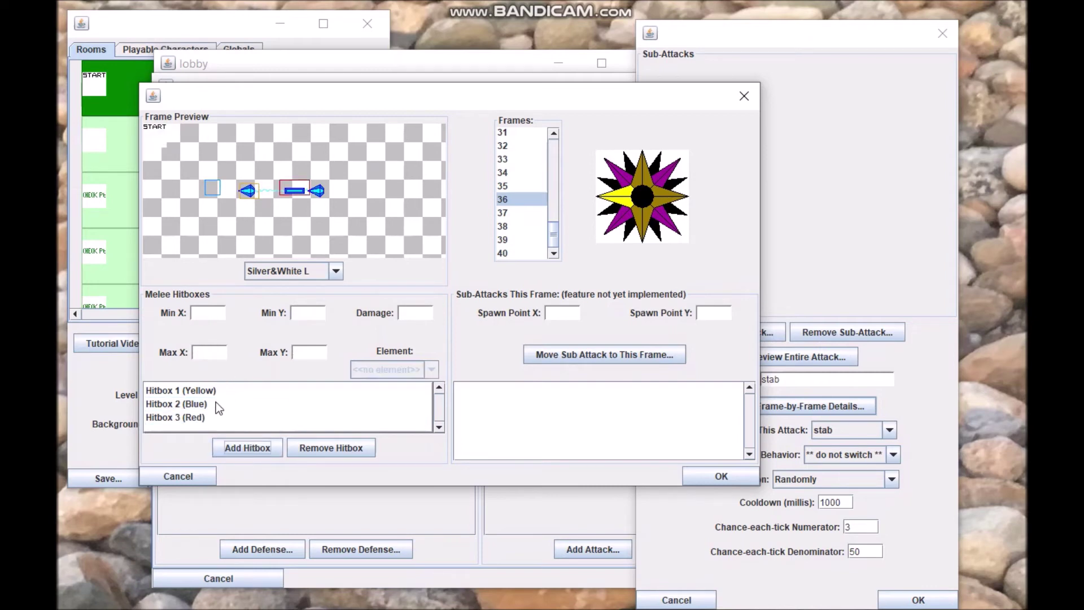
left_click(220, 419)
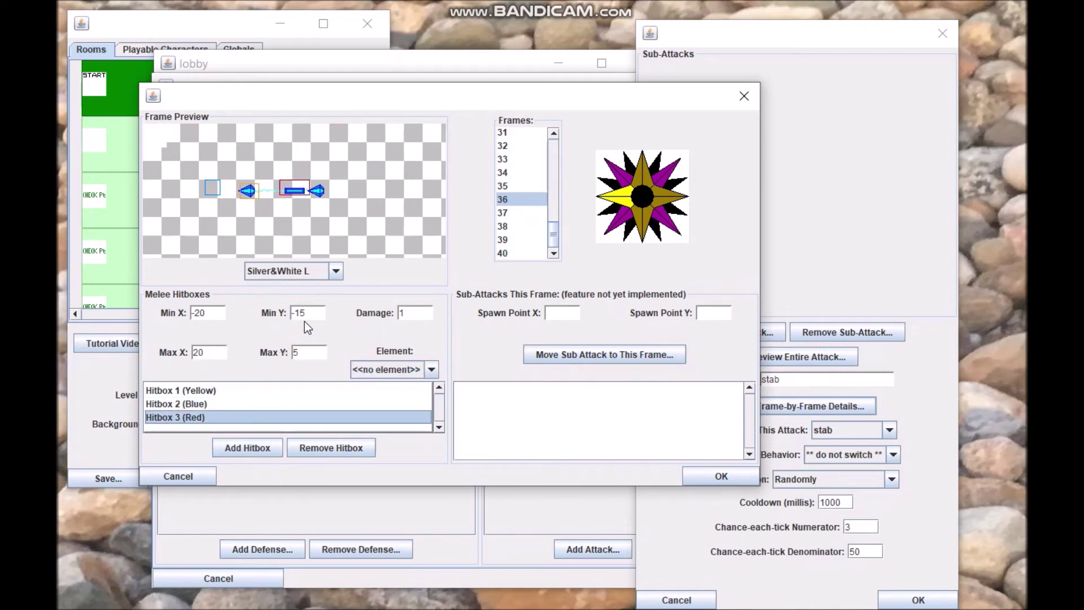
left_click_drag(301, 314, 286, 317)
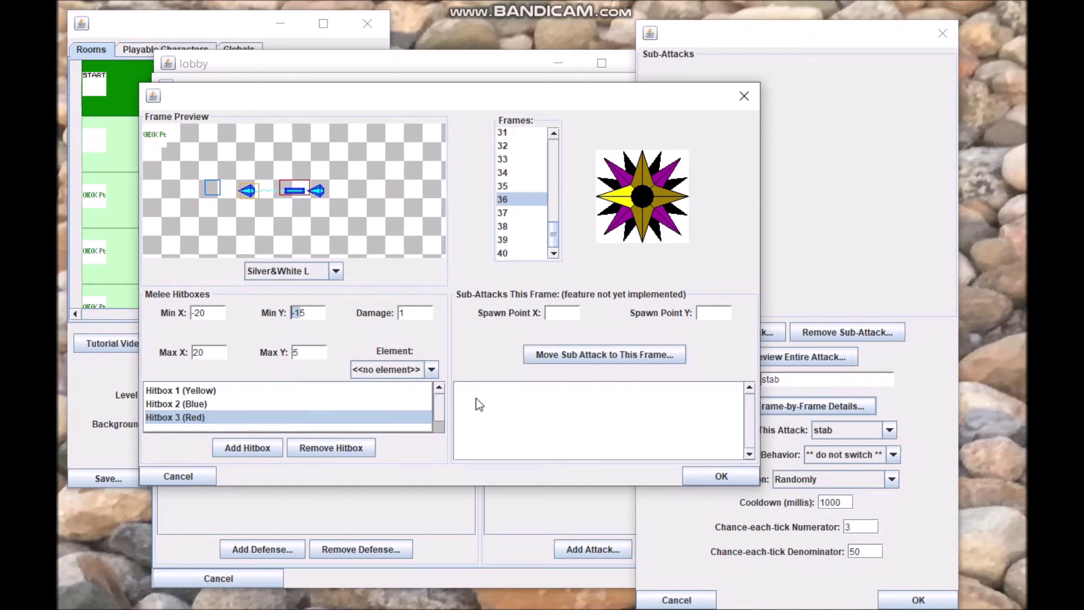
type("35")
left_click(308, 353)
type("5")
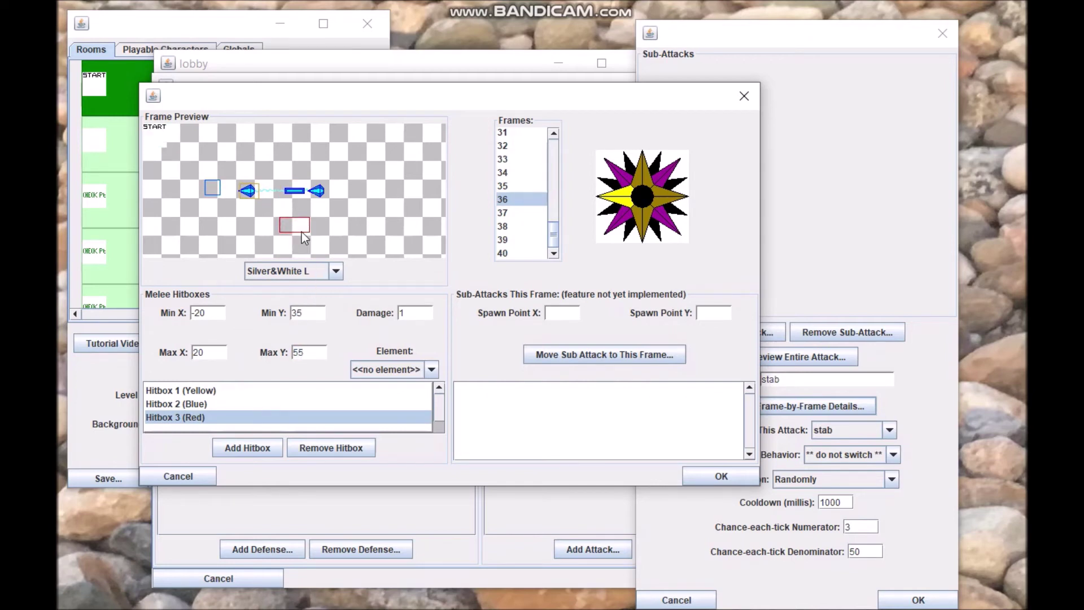
- Switch to frame 23 and set Hitbox 1 (Yellow) to a Min Y of -70
left_click(540, 203)
left_click_drag(553, 226, 553, 198)
left_click(511, 168)
left_click(513, 183)
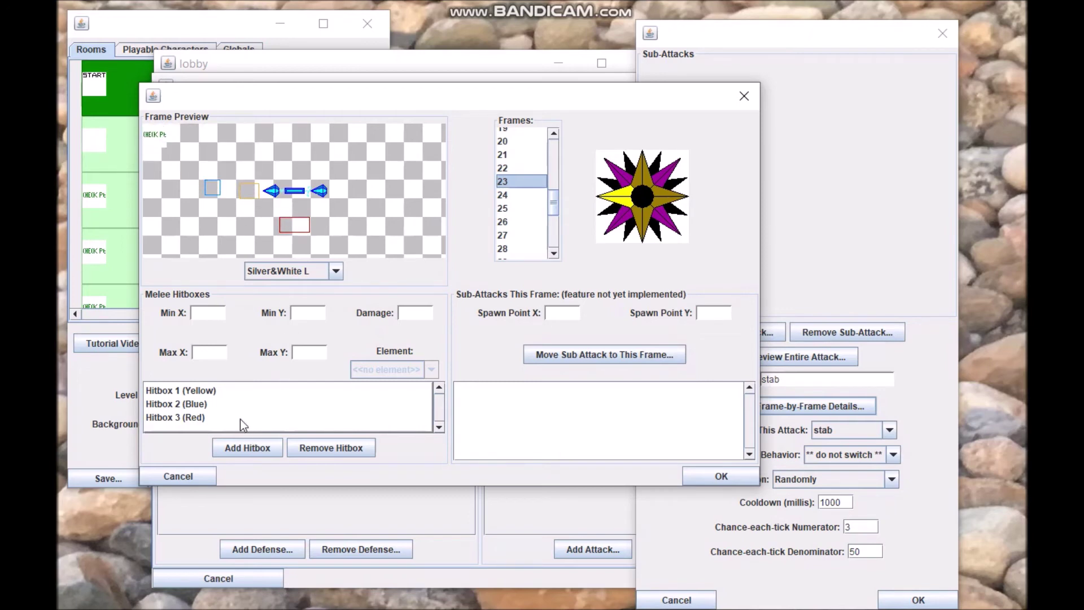
left_click(225, 392)
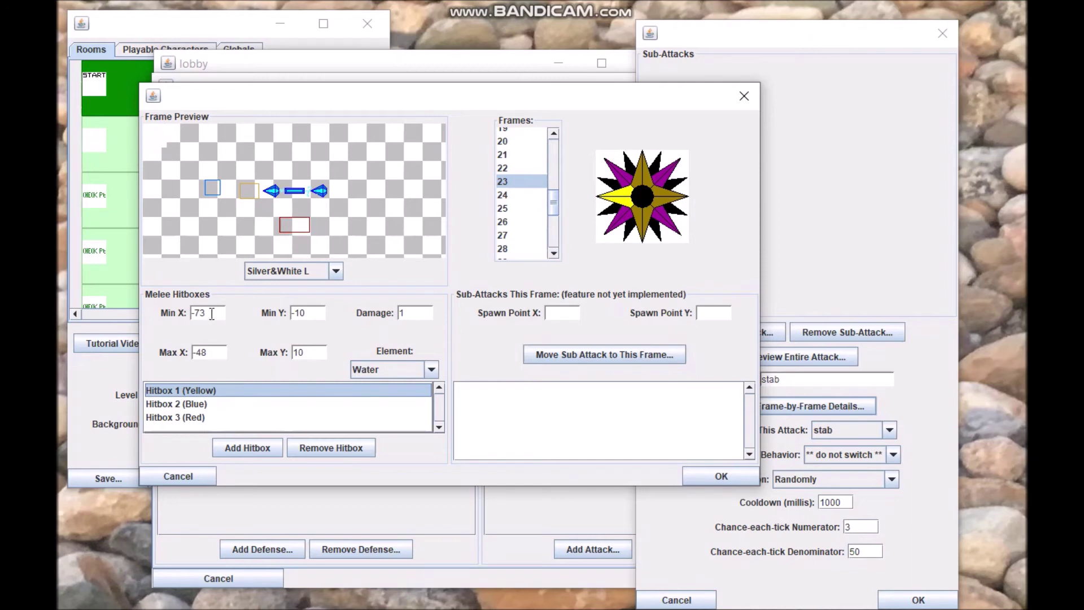
left_click(300, 314)
type("0")
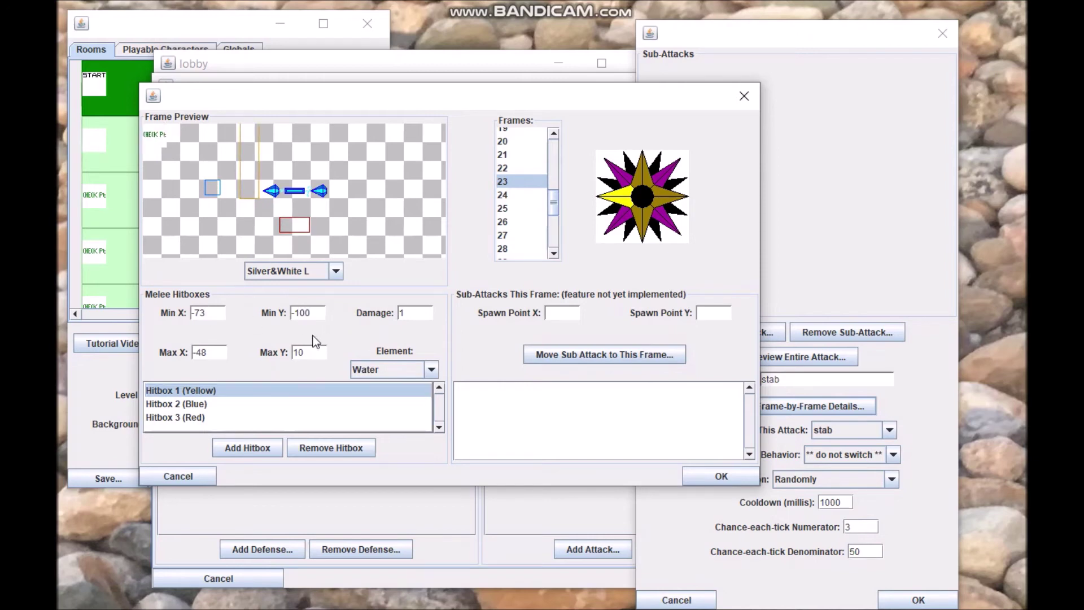
key("BackSpace")
key("BackSpace")
type("7")
- Set the Max Y of Hitbox 1 (Yellow) on frame 23 to -44
left_click(299, 353)
key("BackSpace")
type("-44")
key("Delete")
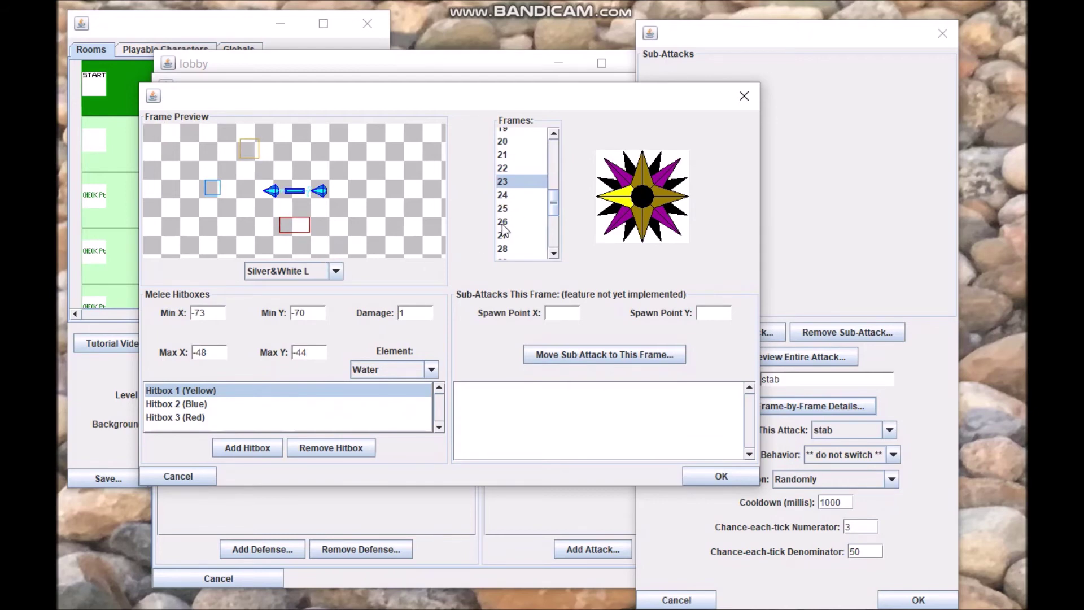
- Remove all three melee hitboxes from frame 23
left_click(323, 450)
left_click(295, 407)
left_click(320, 446)
left_click(321, 394)
left_click(319, 445)
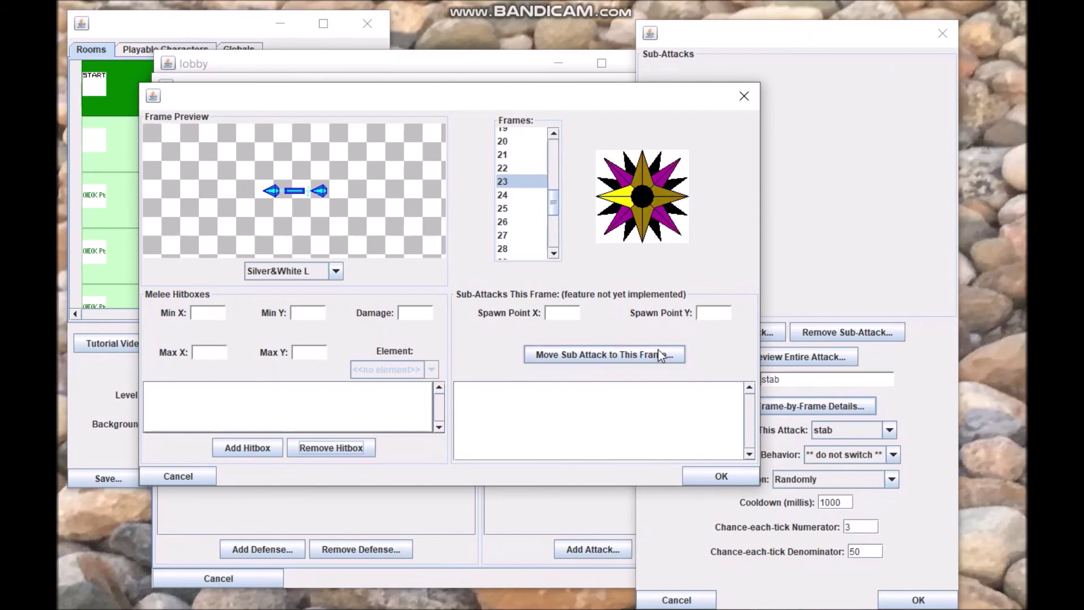
- Try to move a sub-attack to frame 23 and dismiss the message
left_click(550, 352)
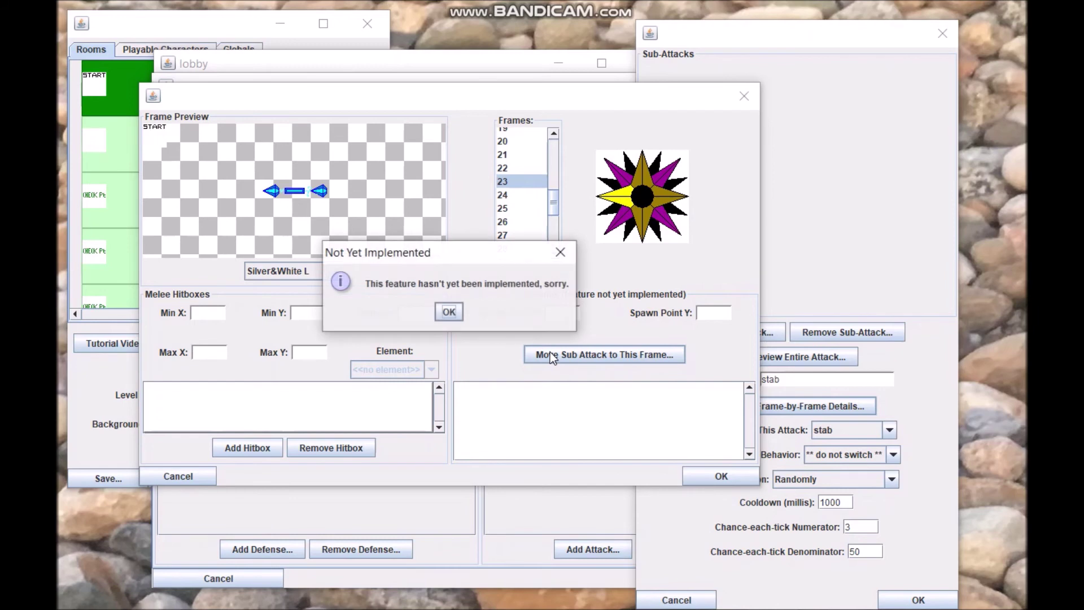
left_click(444, 314)
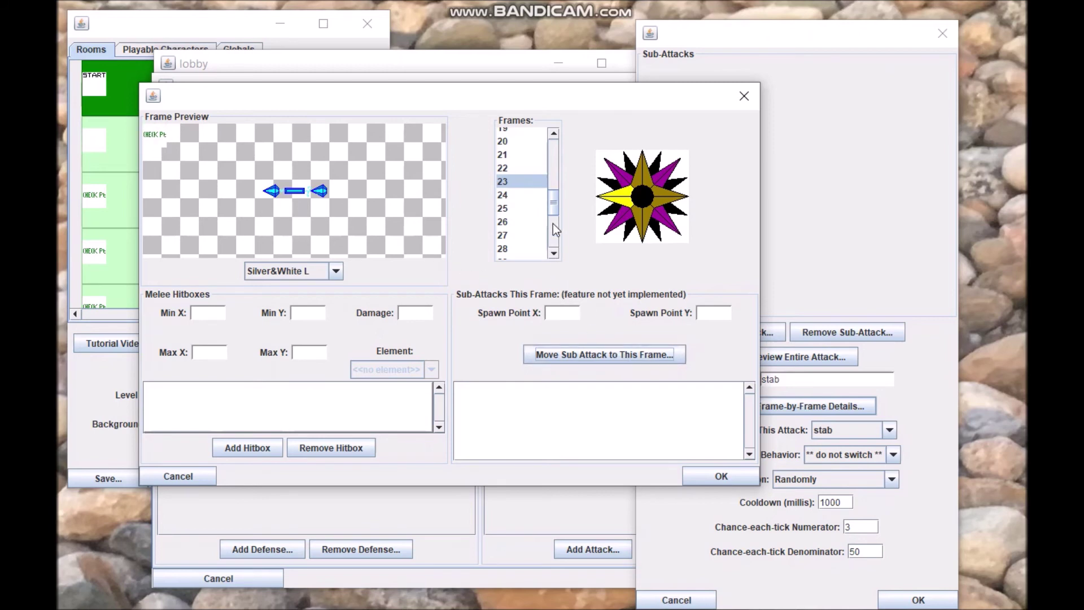
mouse_move(554, 207)
left_mouse_down()
mouse_move(558, 149)
mouse_move(557, 190)
left_mouse_up()
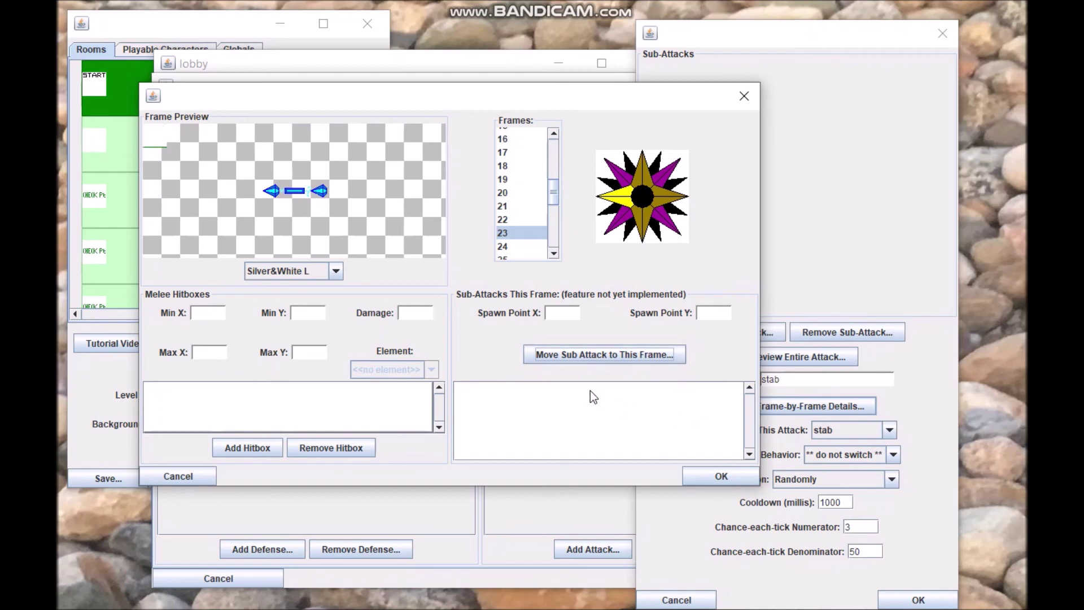
- Preview the frame against the Silver&White M and Silver&White S backgrounds, and return to Silver&White L
left_click(337, 272)
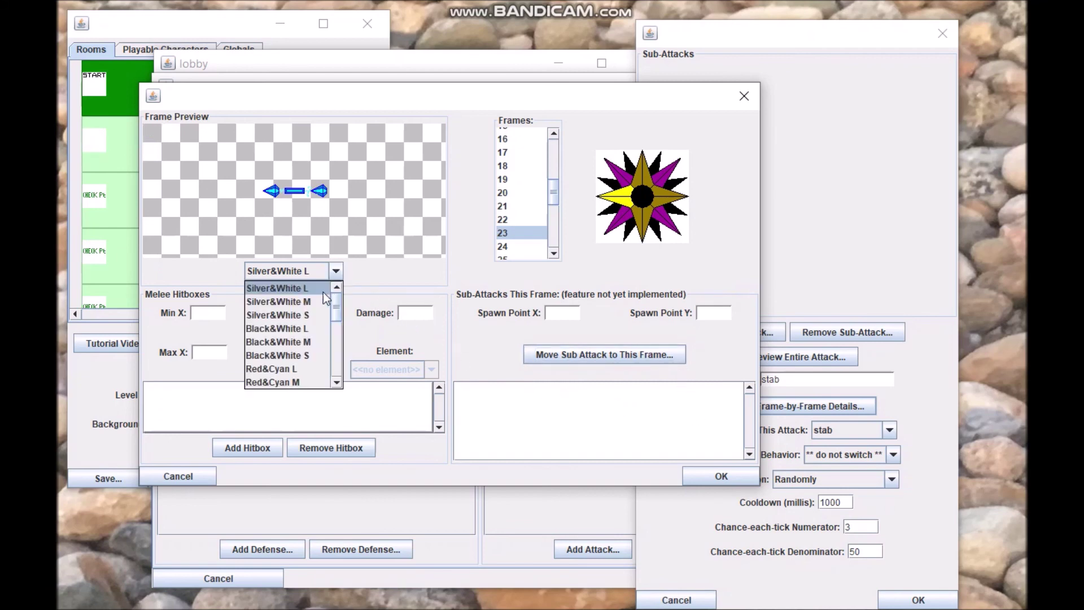
left_click(316, 302)
left_click(321, 277)
left_click(309, 314)
left_click(316, 272)
left_click(308, 289)
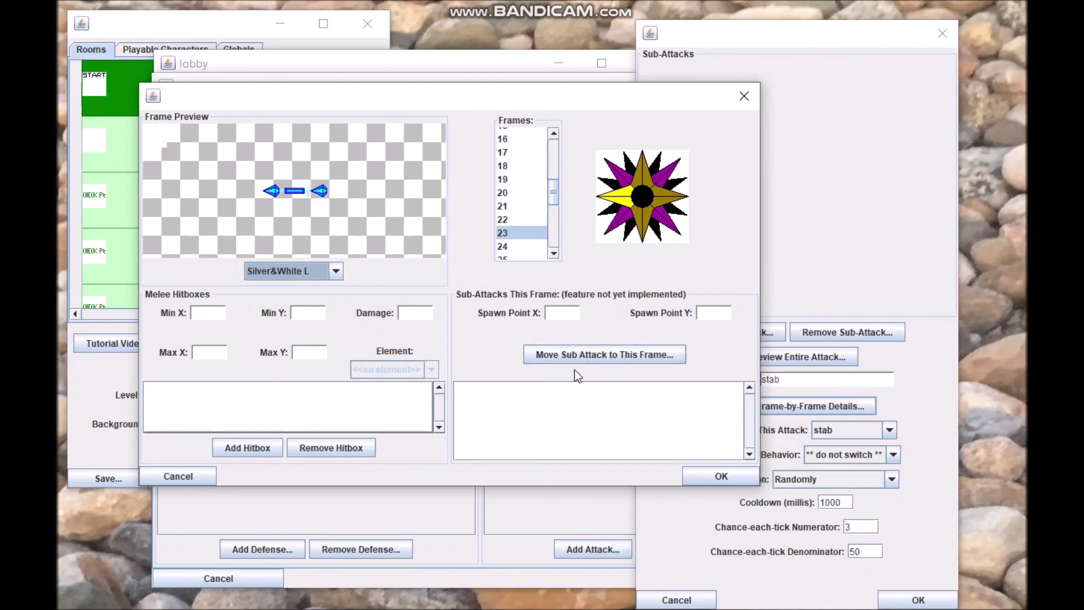
- Cancel out of the frame details, stab attack, stabALot behavior and enemy editors, and close the lobby room
left_click(172, 481)
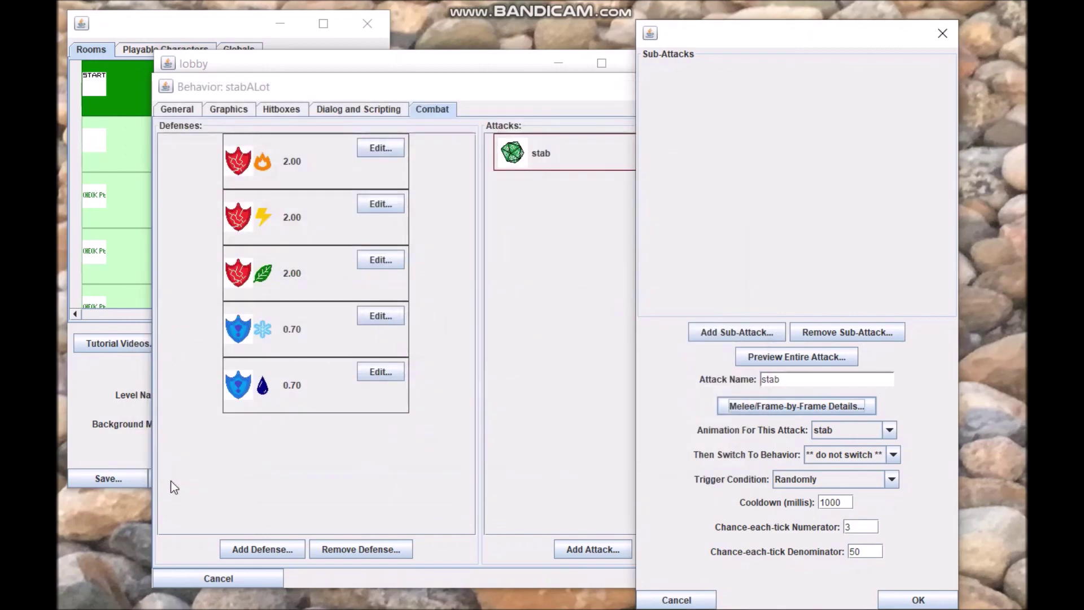
left_click(675, 599)
left_click(254, 581)
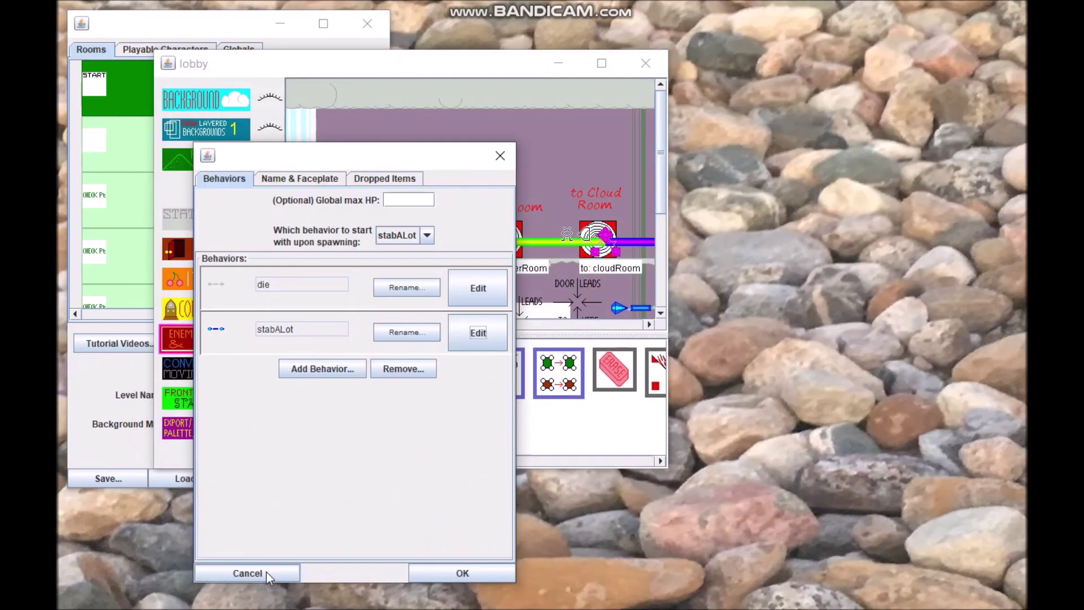
left_click(248, 573)
left_click(648, 71)
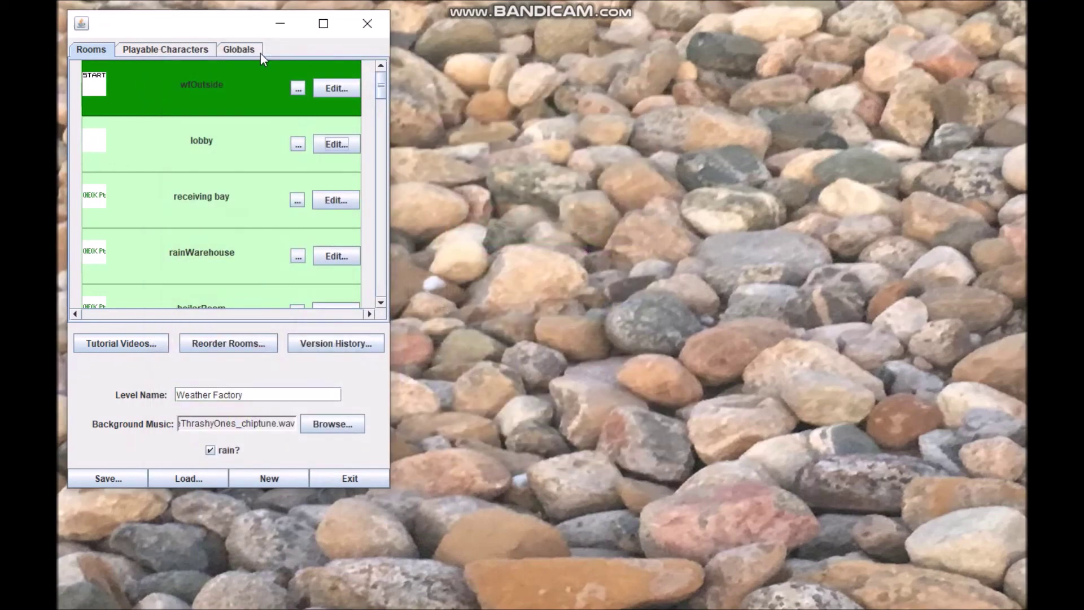
- Open Twilight Sparkle's custom attack Silver Flame for editing
left_click(197, 50)
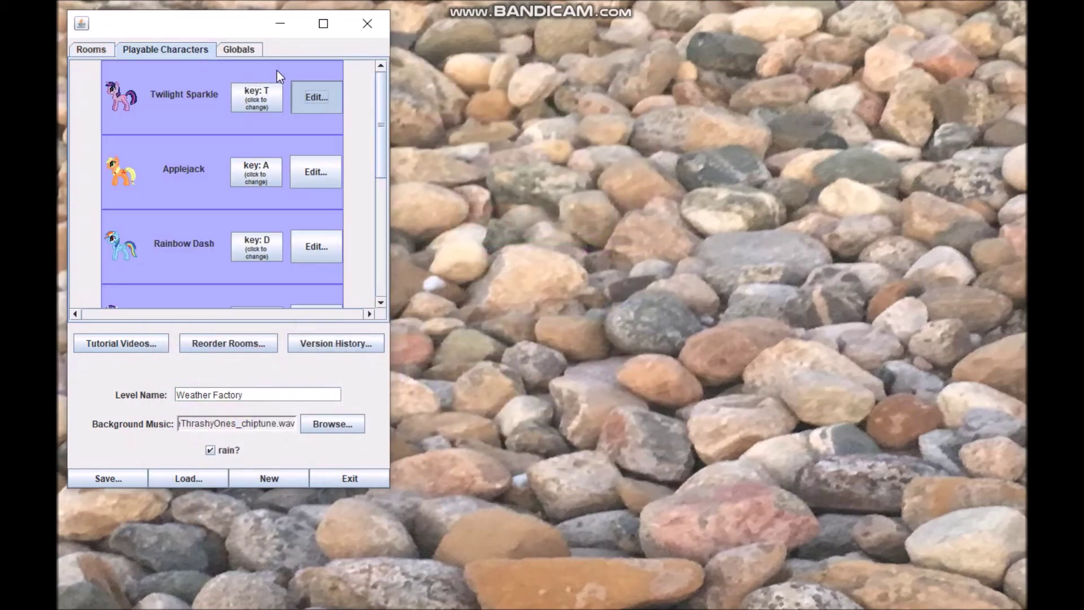
left_click(185, 9)
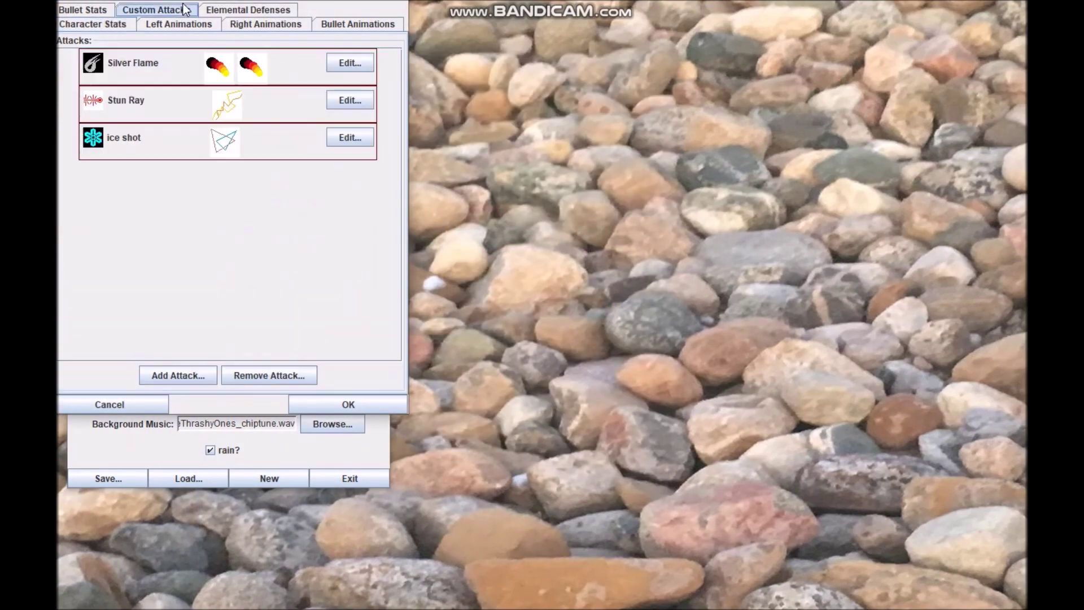
left_click(353, 62)
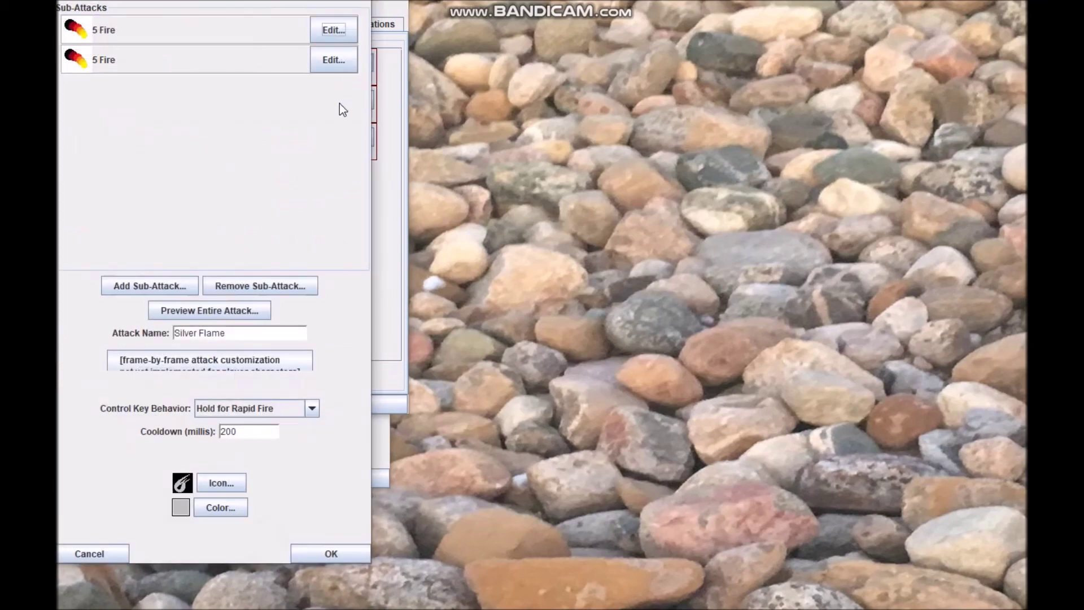
- Try the frame-by-frame attack customization of Silver Flame and cancel out of the attack editor
mouse_move(272, 565)
left_mouse_down()
mouse_move(270, 608)
mouse_move(268, 567)
left_mouse_up()
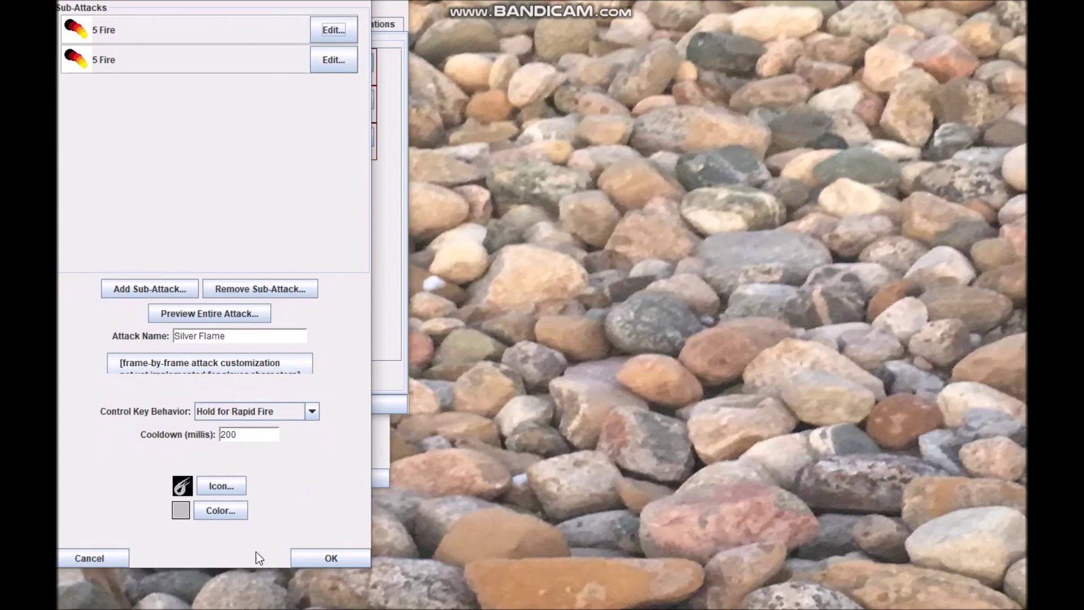
left_click(190, 364)
left_click(117, 551)
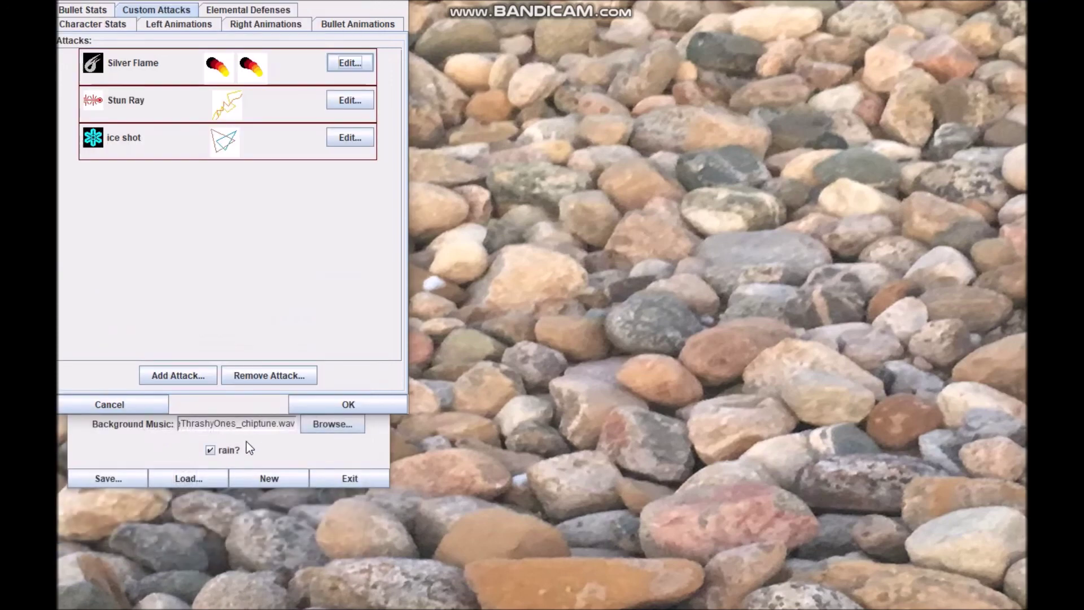